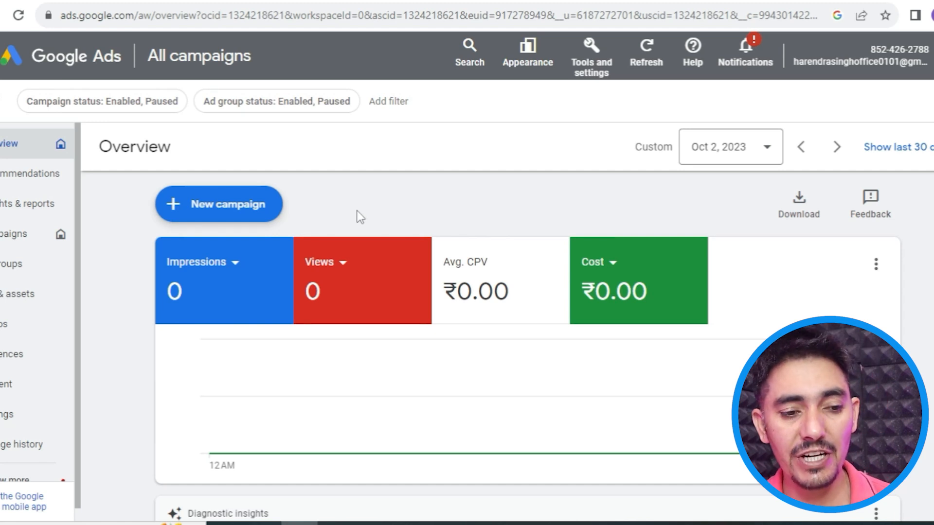
- Start a new campaign without a goal's guidance, using the Video campaign type and the Video views subtype
{"action": "left_click", "coordinate": [236, 208]}
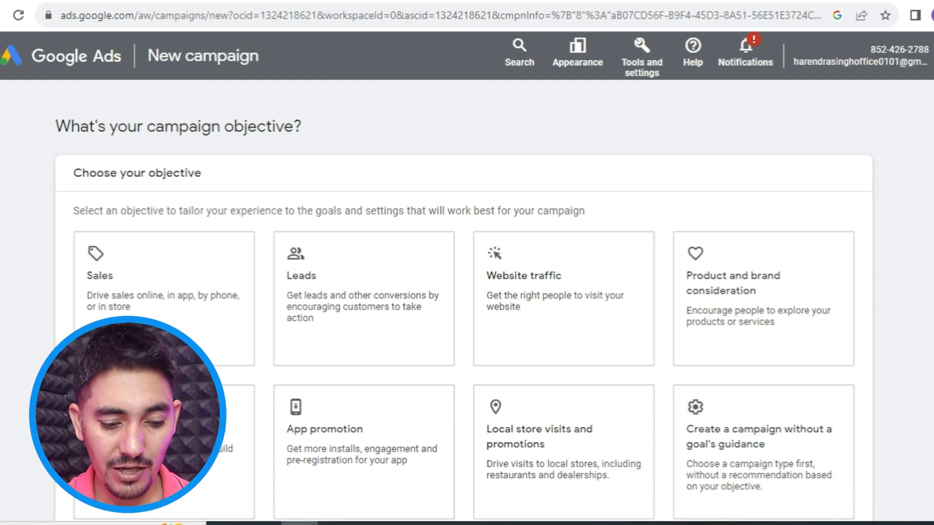
{"action": "scroll", "coordinate": [464, 315], "scroll_direction": "down", "scroll_amount": 2}
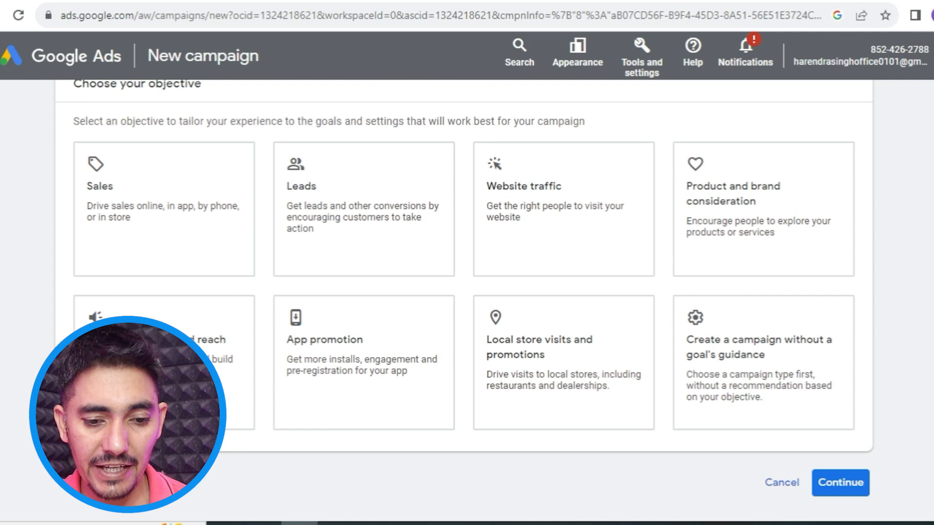
{"action": "left_click", "coordinate": [849, 351]}
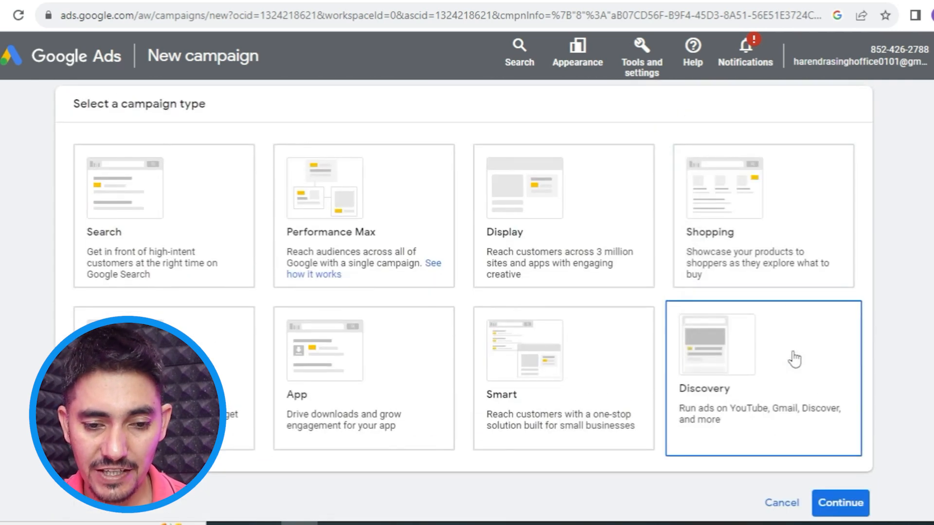
{"action": "left_click", "coordinate": [136, 413]}
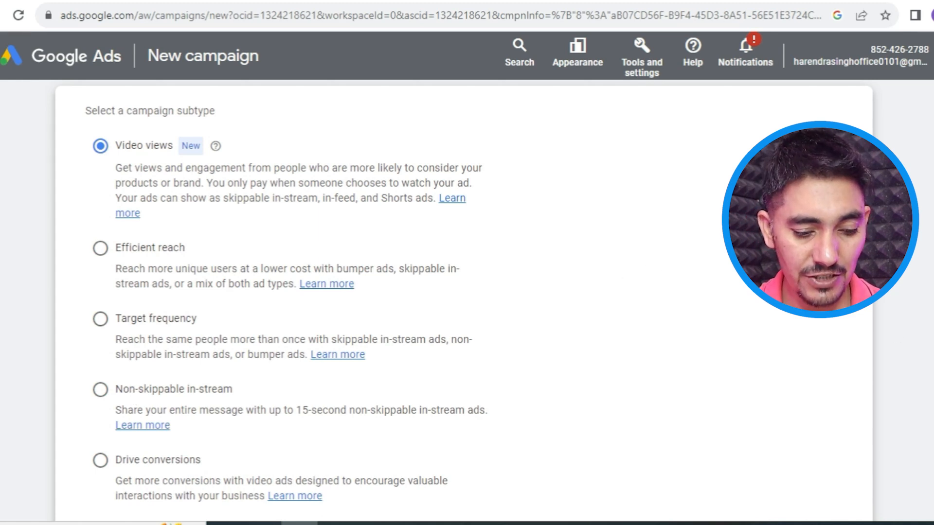
{"action": "scroll", "coordinate": [893, 328], "scroll_direction": "down", "scroll_amount": 2}
{"action": "scroll", "coordinate": [900, 445], "scroll_direction": "down", "scroll_amount": 4}
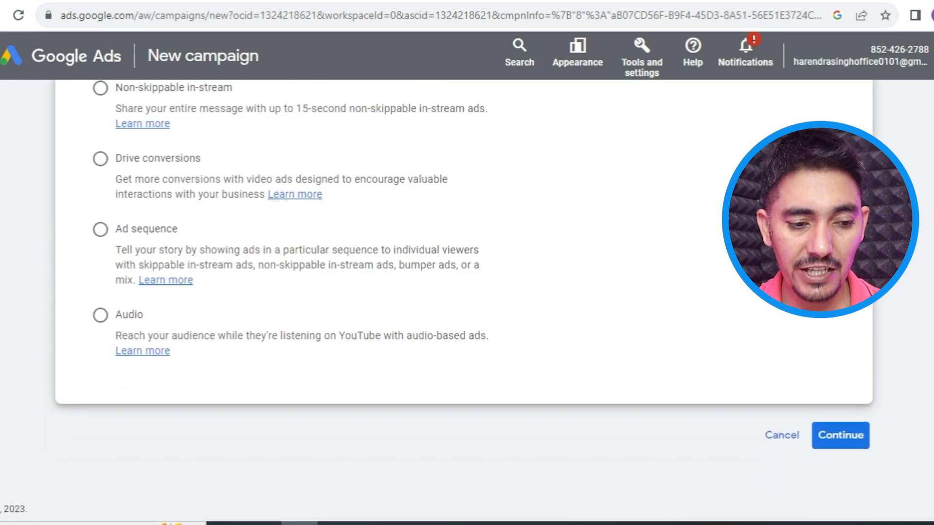
{"action": "left_click", "coordinate": [846, 438]}
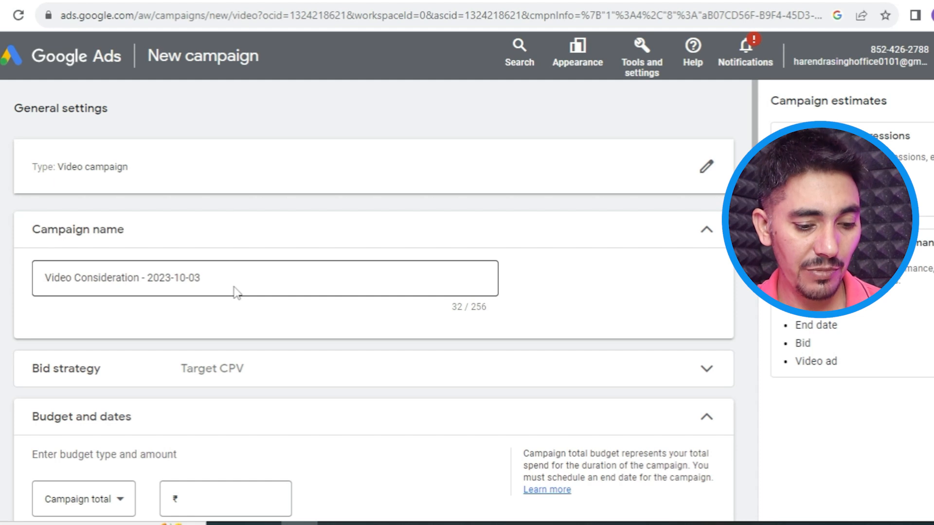
- Rename the campaign to "Video Camp 1"
{"action": "left_click_drag", "start_coordinate": [231, 275], "coordinate": [13, 276]}
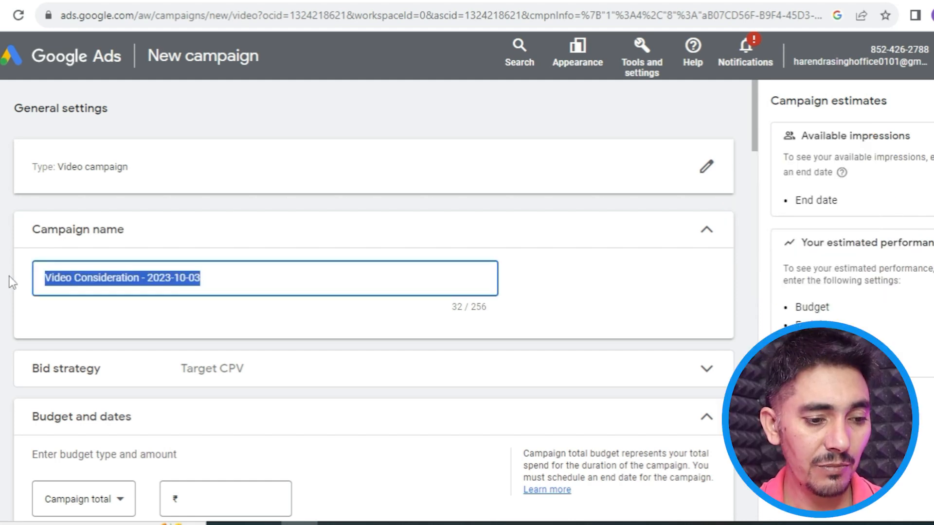
{"action": "type", "text": "V"}
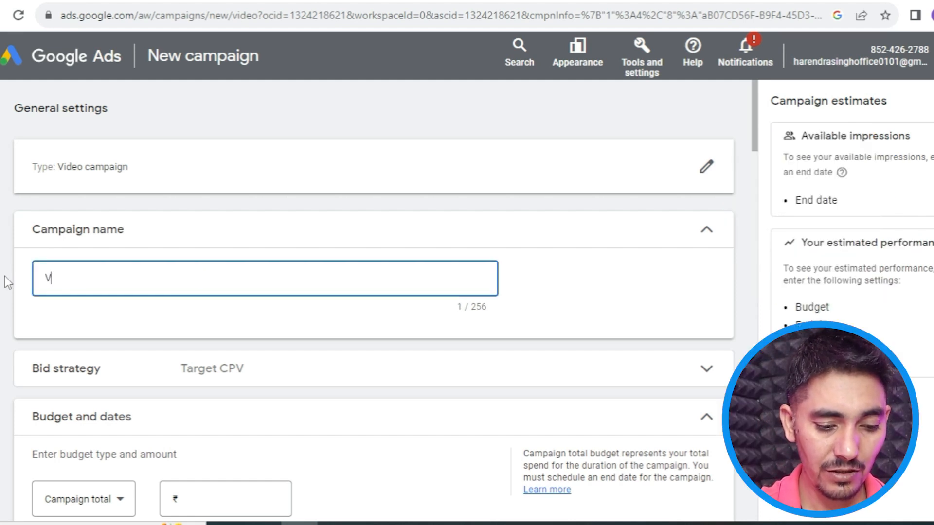
{"action": "type", "text": "ideo "}
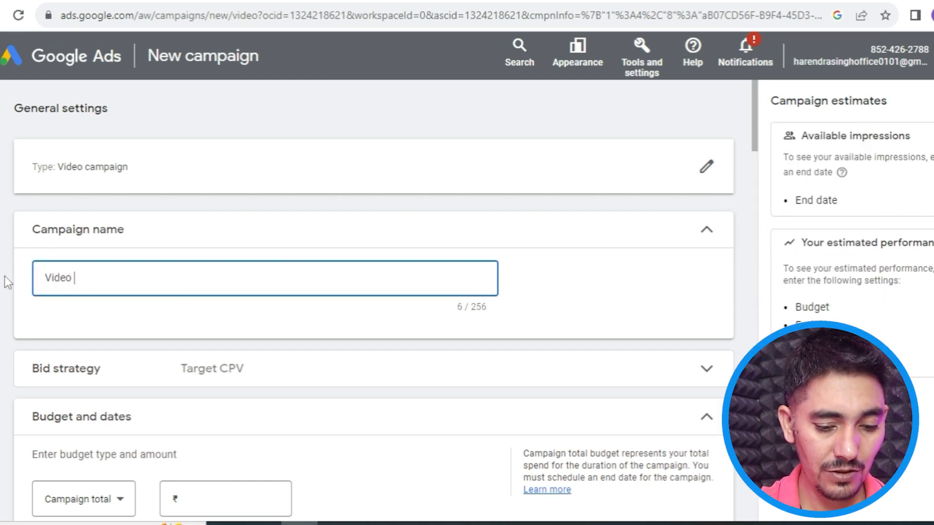
{"action": "type", "text": "Camp "}
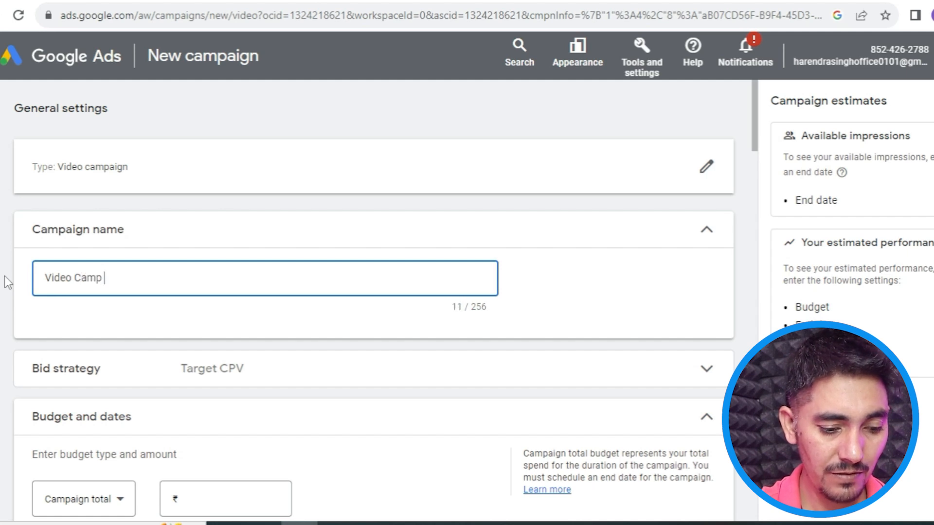
{"action": "type", "text": "1"}
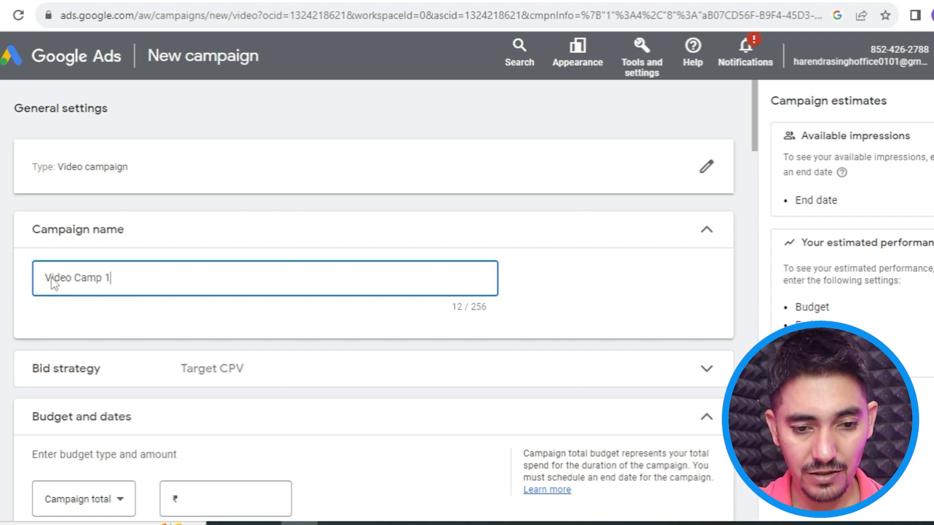
- Expand the bid strategy settings and set a daily budget of ₹500
{"action": "left_click_drag", "start_coordinate": [755, 131], "coordinate": [755, 166]}
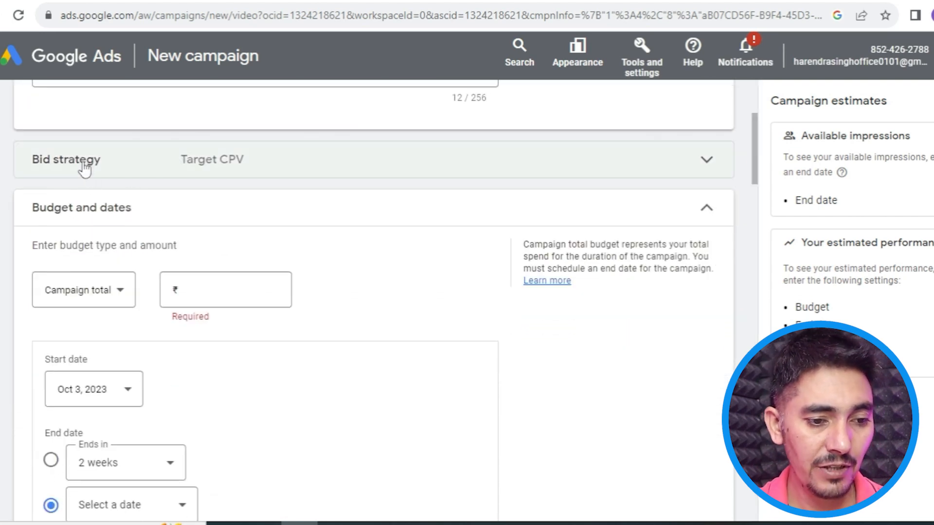
{"action": "left_click", "coordinate": [229, 168]}
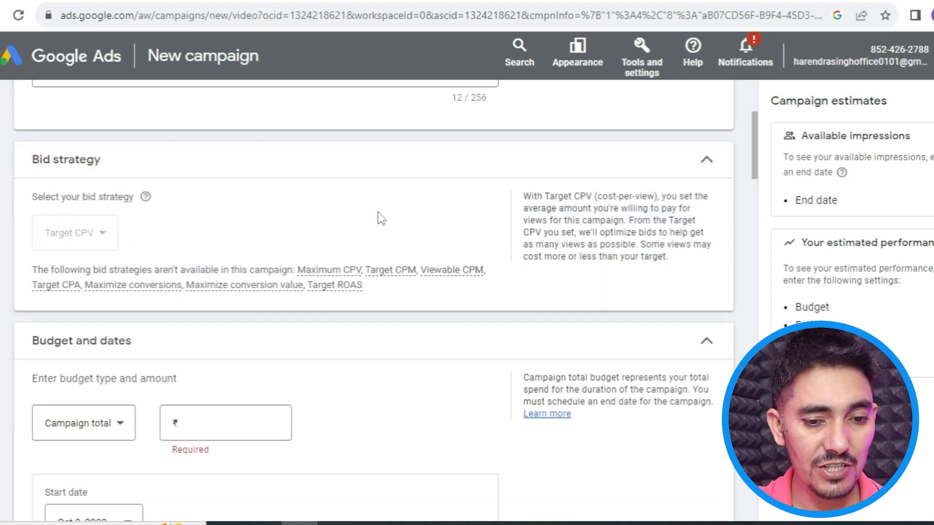
{"action": "left_click_drag", "start_coordinate": [755, 162], "coordinate": [756, 189]}
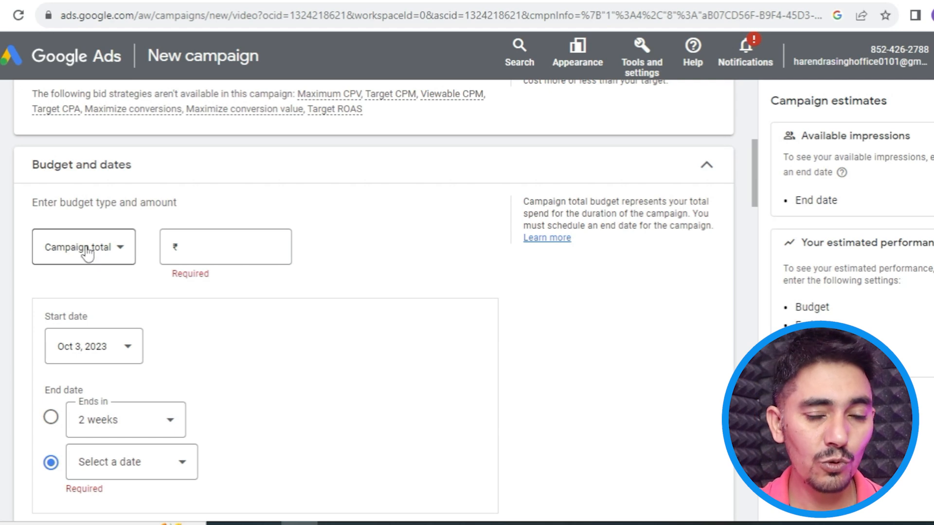
{"action": "mouse_move", "coordinate": [88, 253]}
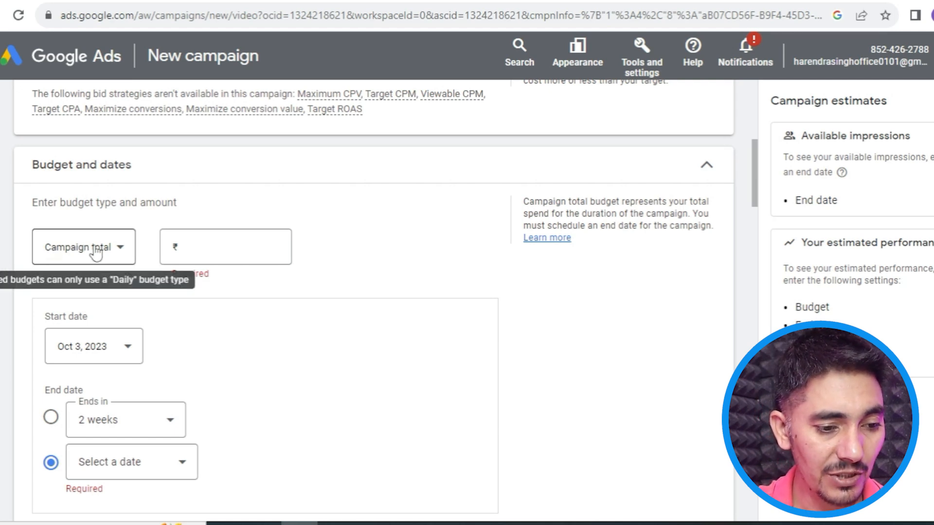
{"action": "left_click", "coordinate": [112, 255]}
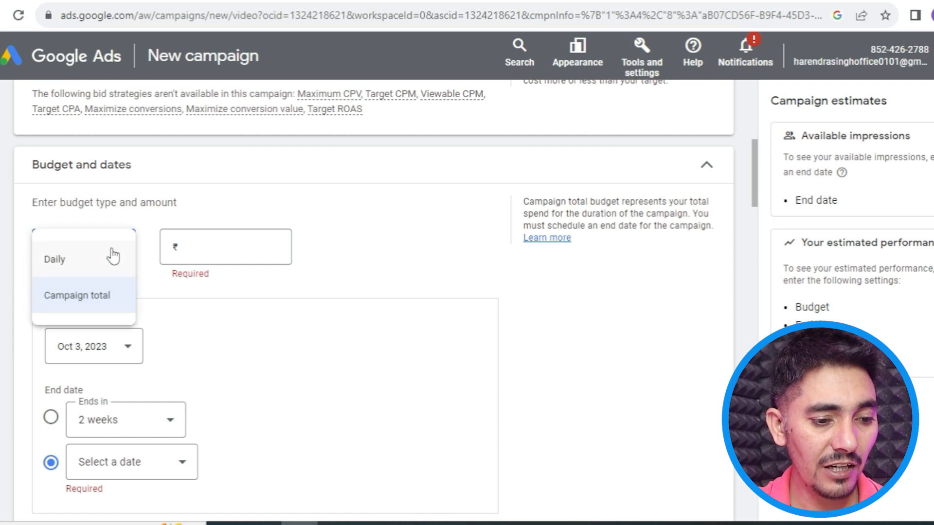
{"action": "left_click", "coordinate": [75, 263]}
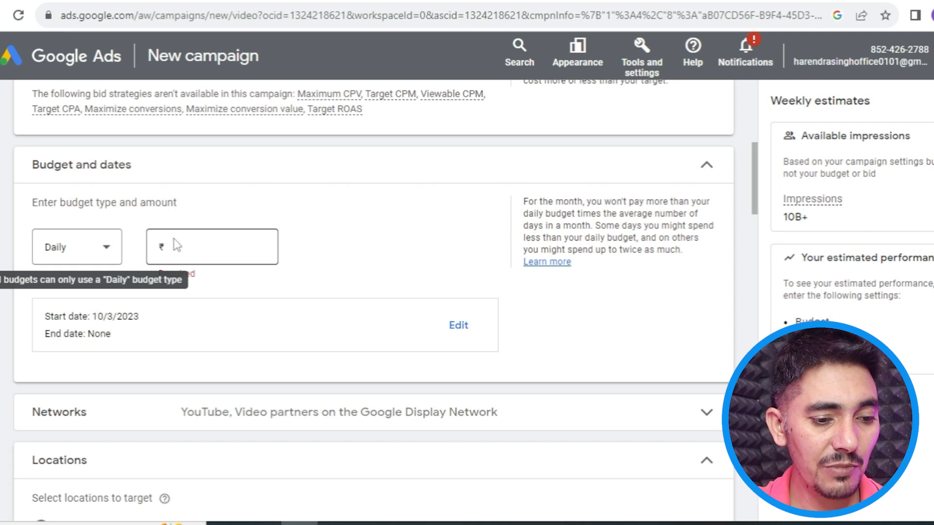
{"action": "left_click", "coordinate": [211, 246]}
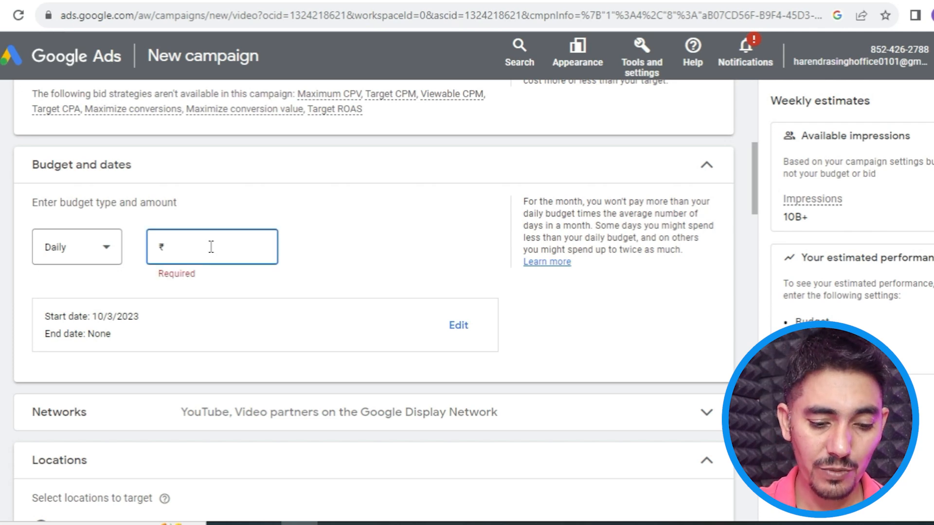
{"action": "type", "text": "500"}
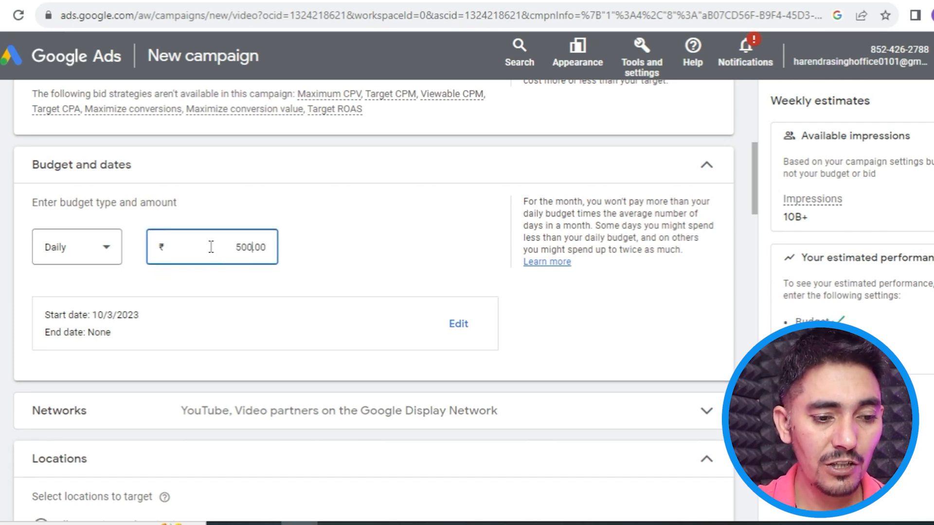
{"action": "left_click", "coordinate": [326, 250]}
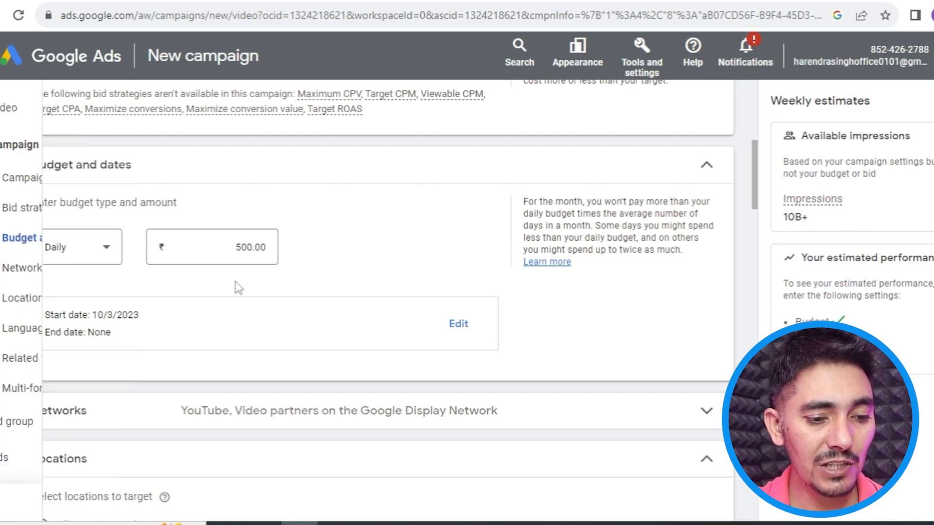
- Switch the budget type to campaign total and schedule the campaign from Oct 7, 2023 to Oct 10, 2023
{"action": "left_click", "coordinate": [83, 248]}
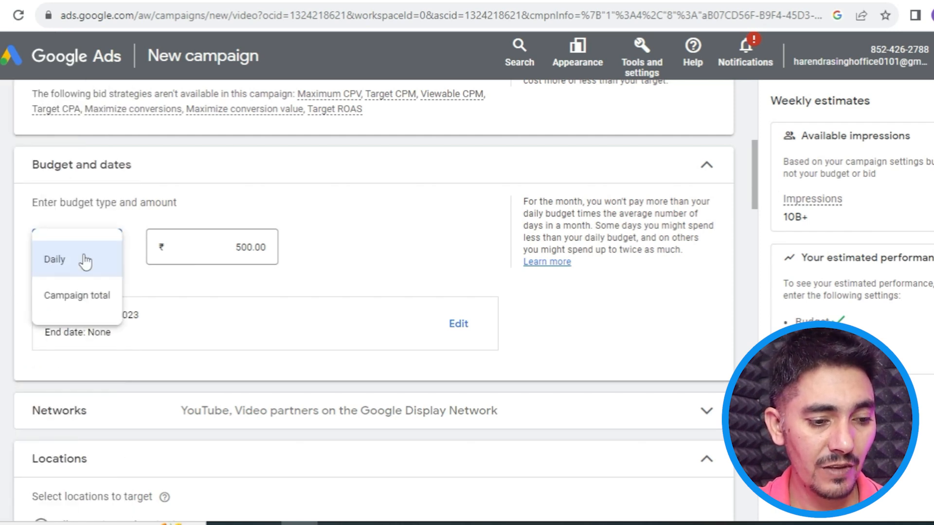
{"action": "left_click", "coordinate": [83, 296]}
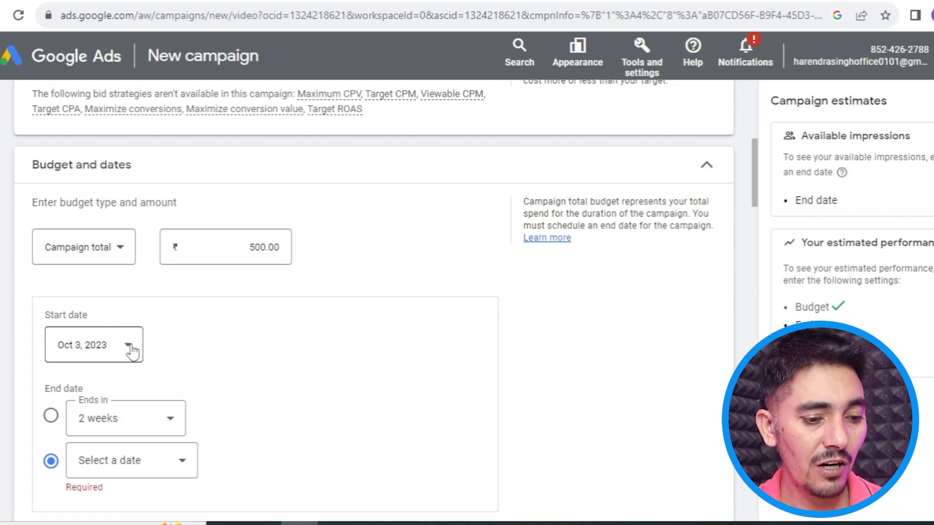
{"action": "left_click", "coordinate": [162, 426]}
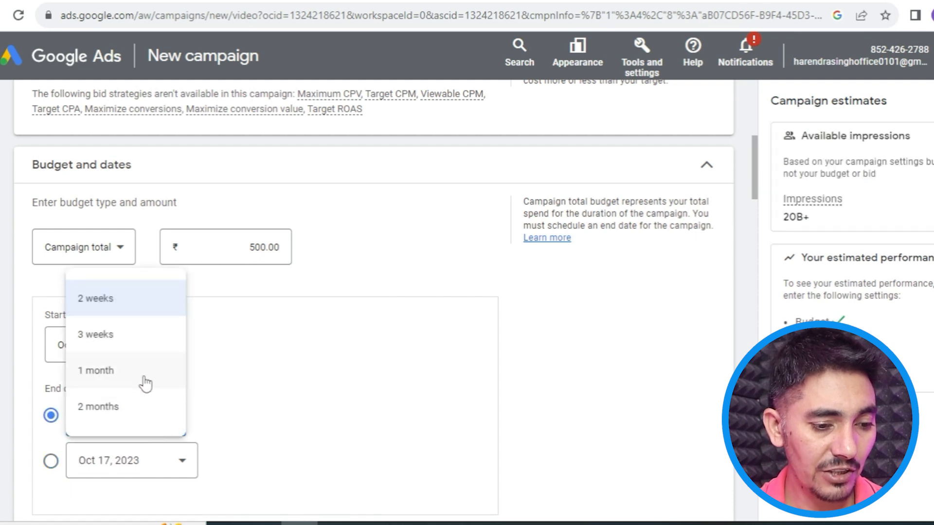
{"action": "left_click", "coordinate": [263, 377]}
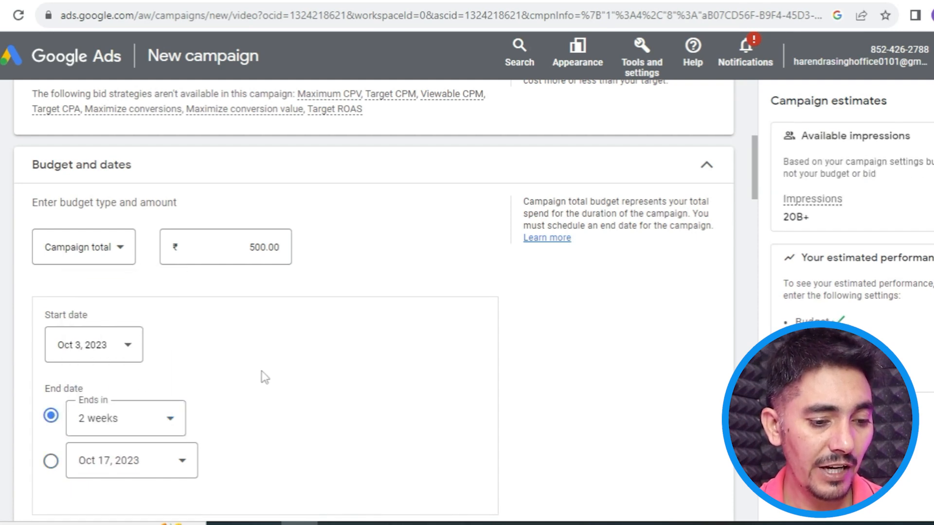
{"action": "left_click", "coordinate": [153, 462]}
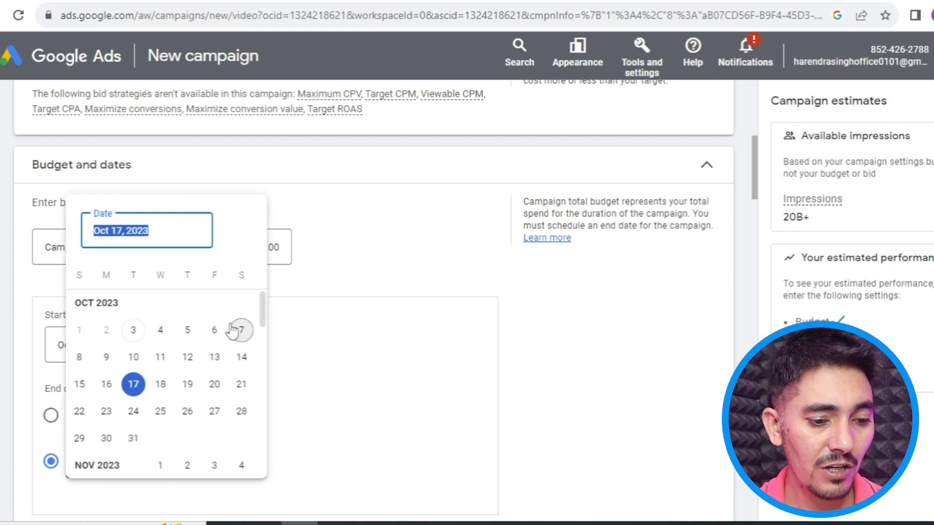
{"action": "left_click", "coordinate": [134, 357]}
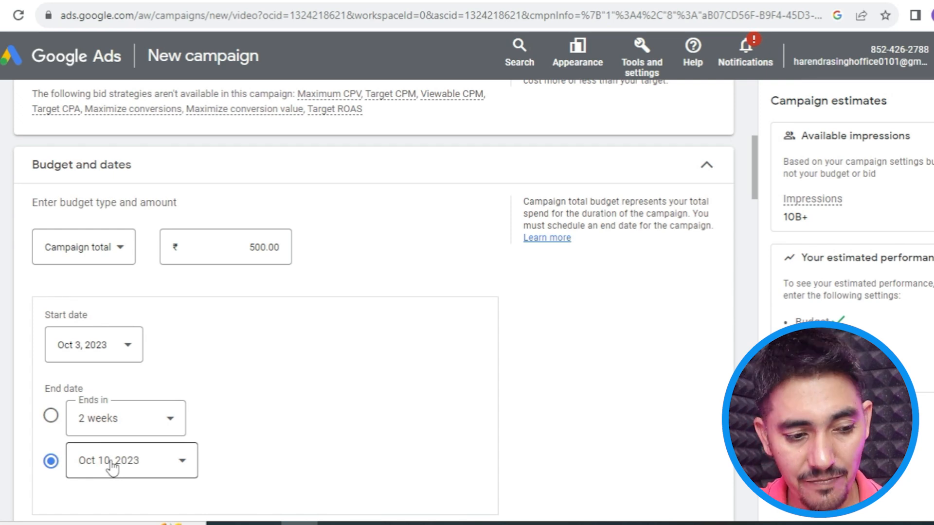
{"action": "left_click", "coordinate": [101, 344]}
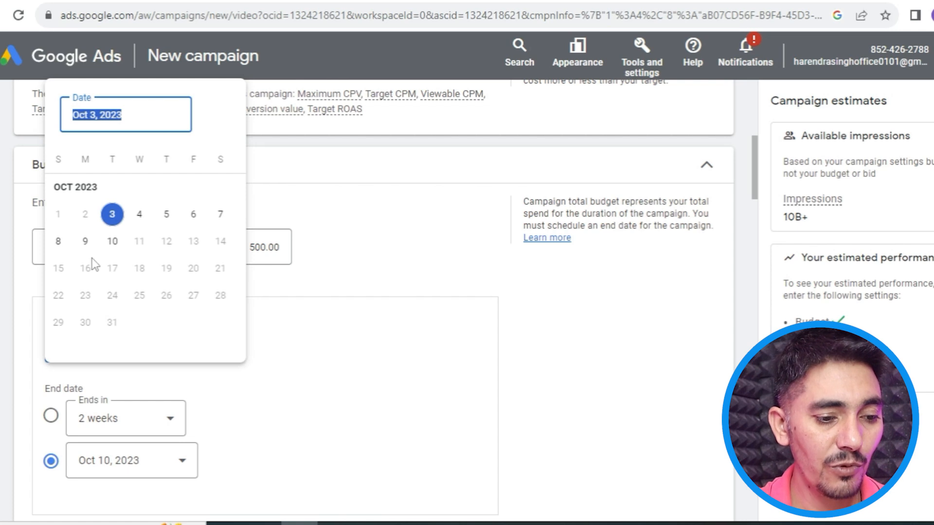
{"action": "left_click", "coordinate": [221, 214]}
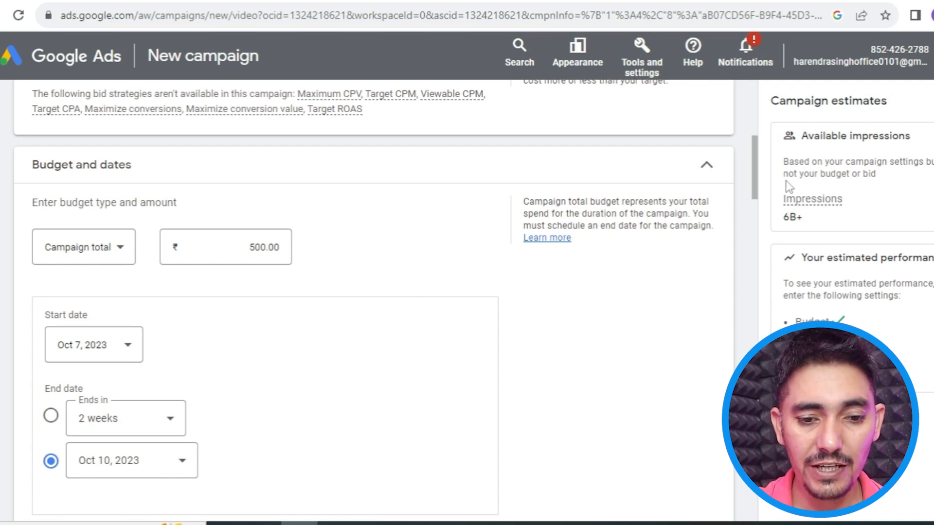
- Exclude video partners on the Google Display Network from the campaign's networks
{"action": "left_click_drag", "start_coordinate": [753, 169], "coordinate": [757, 242]}
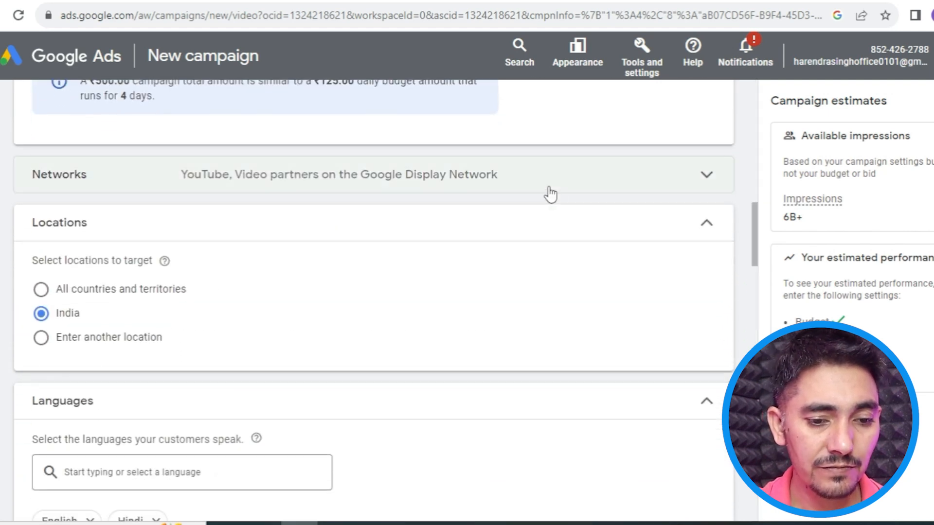
{"action": "left_click", "coordinate": [548, 183]}
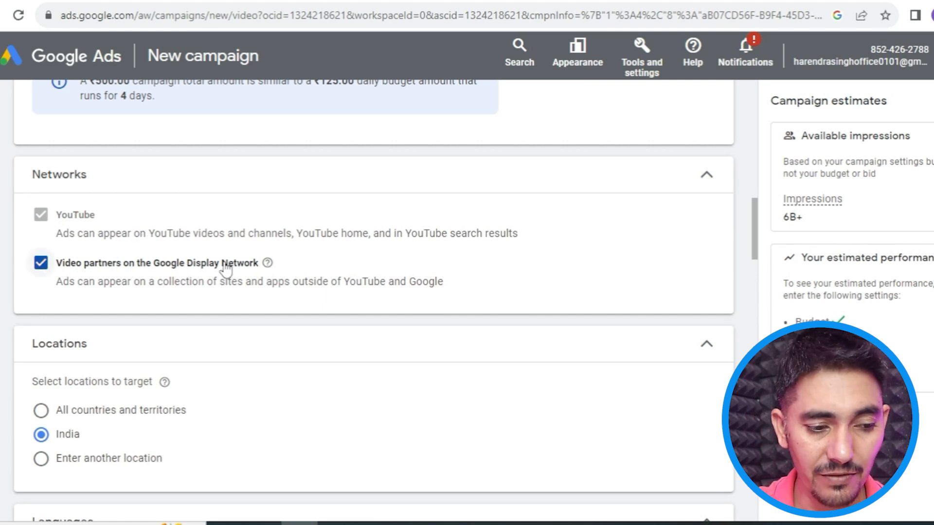
{"action": "left_click", "coordinate": [40, 265]}
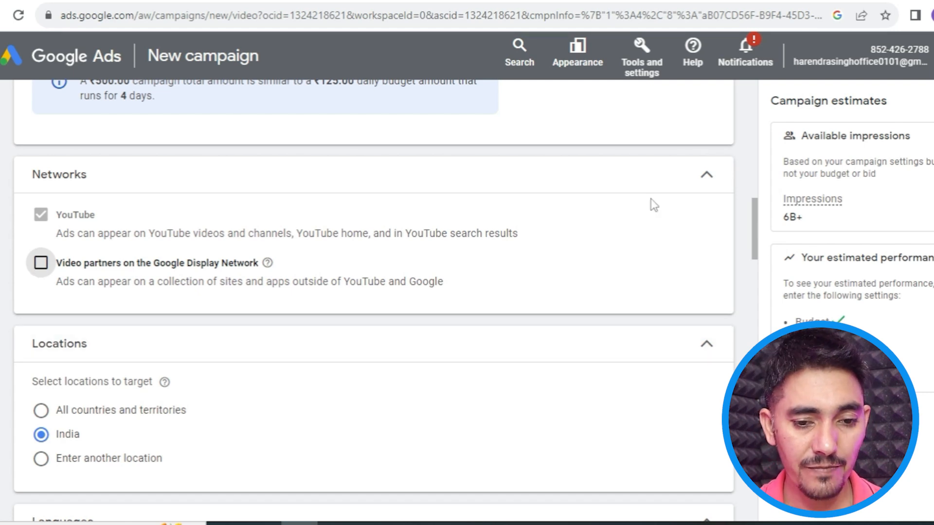
- Change the location targeting from India to another location and target the country Pakistan
{"action": "left_click_drag", "start_coordinate": [754, 235], "coordinate": [760, 267]}
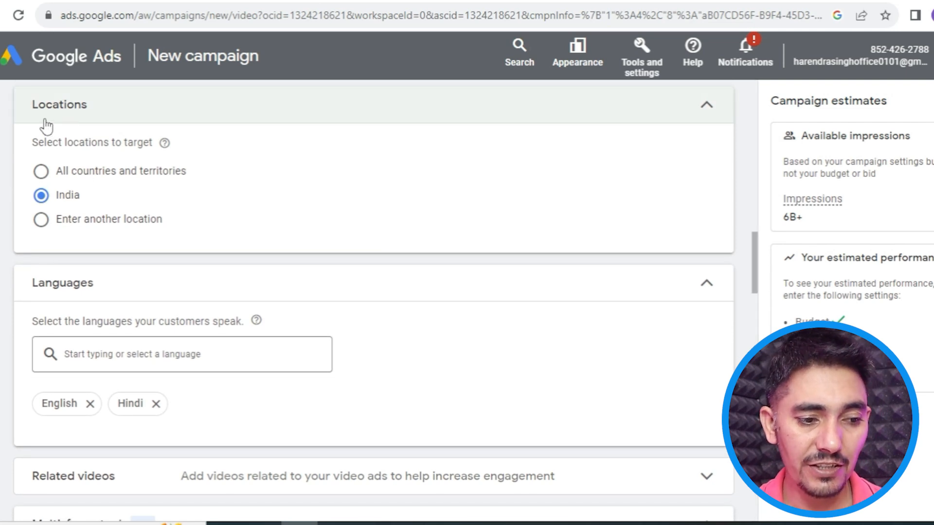
{"action": "left_click", "coordinate": [42, 220]}
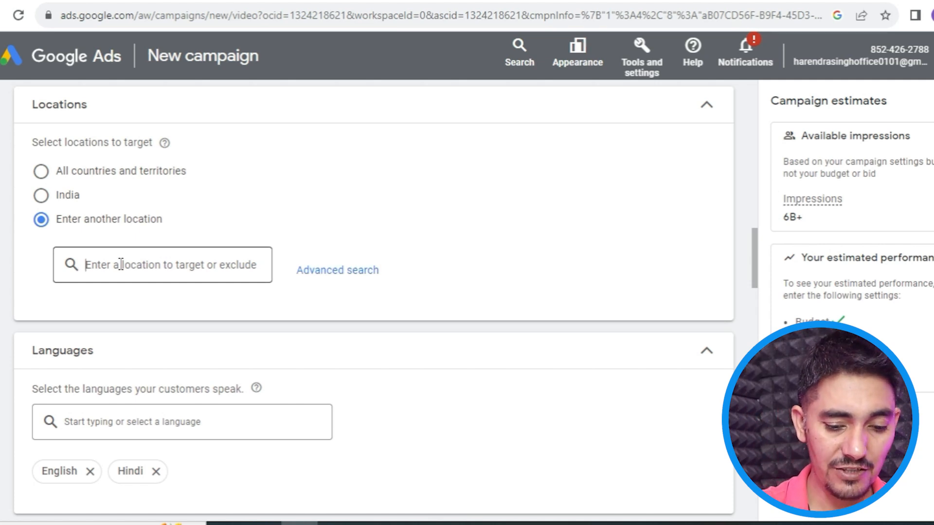
{"action": "type", "text": "pakistan"}
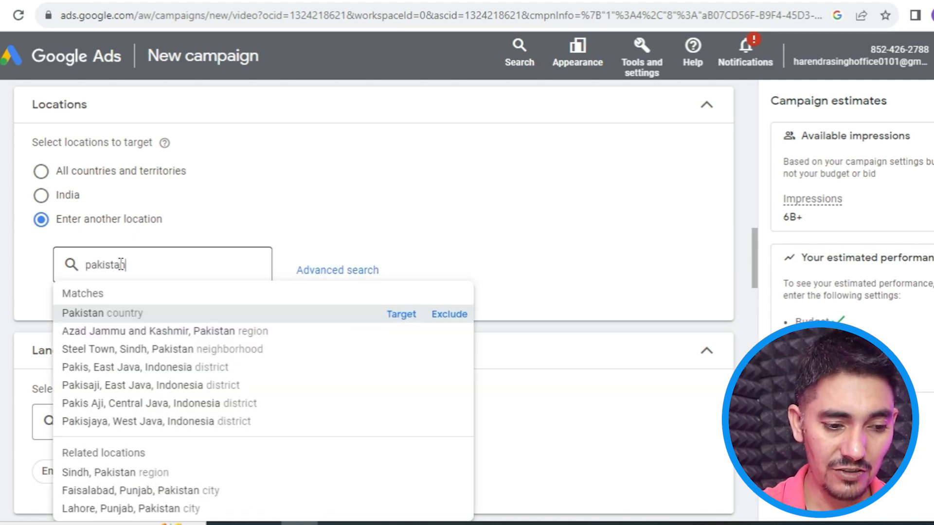
{"action": "left_click", "coordinate": [401, 317]}
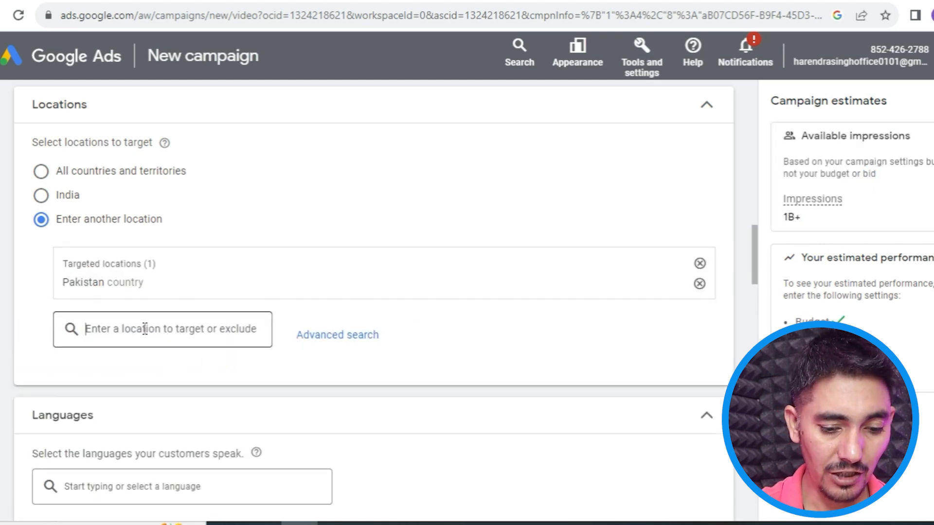
- Add the country India to the campaign's targeted locations
{"action": "type", "text": "india"}
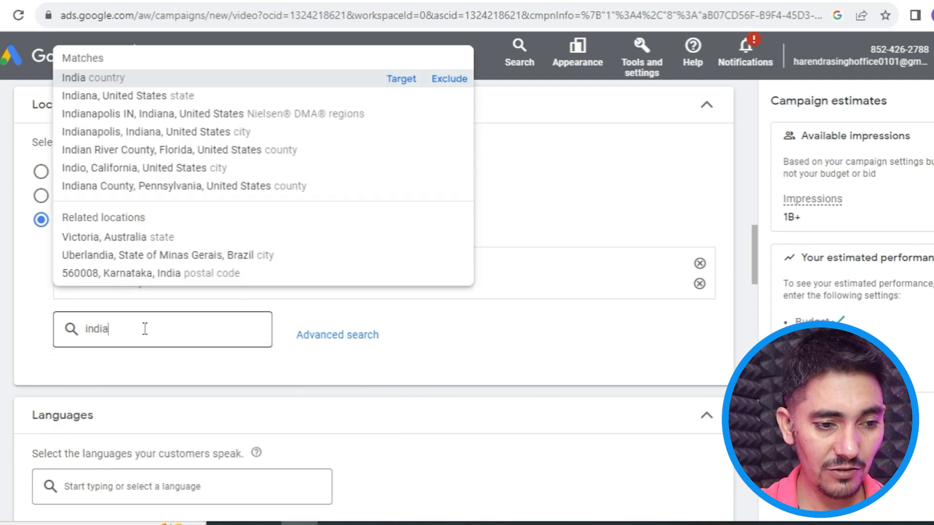
{"action": "left_click", "coordinate": [396, 80]}
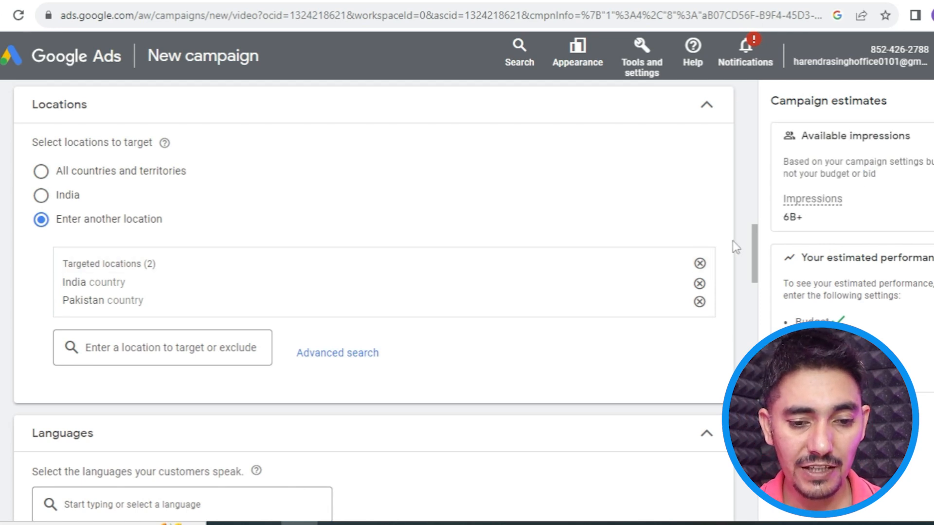
- Remove Hindi and English from the campaign's languages to target all languages
{"action": "left_click_drag", "start_coordinate": [757, 263], "coordinate": [758, 293]}
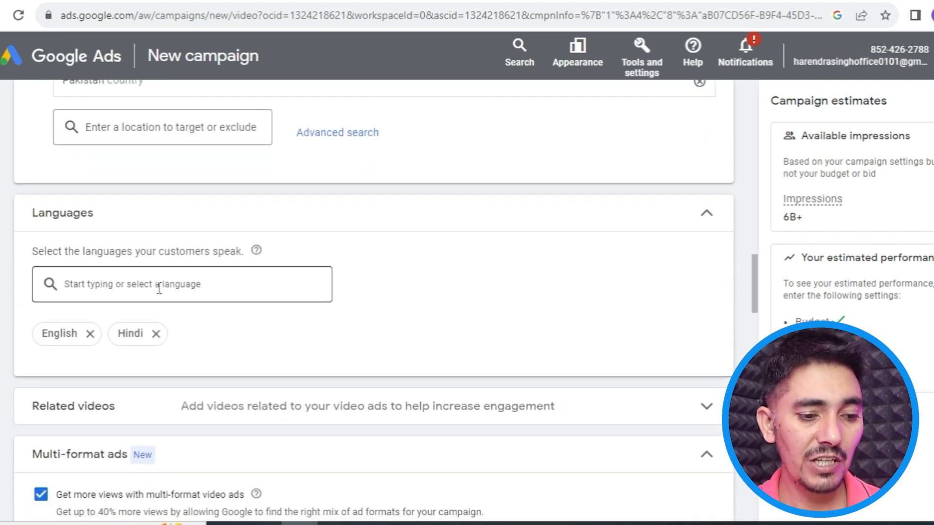
{"action": "left_click", "coordinate": [157, 334]}
{"action": "left_click", "coordinate": [91, 334]}
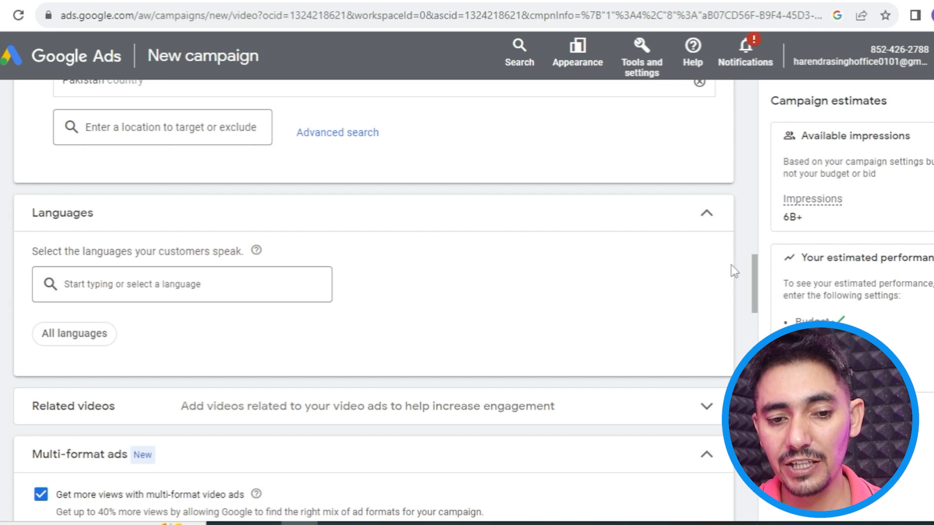
- Add Hindi to the campaign's languages and remove it again
{"action": "left_click", "coordinate": [219, 282]}
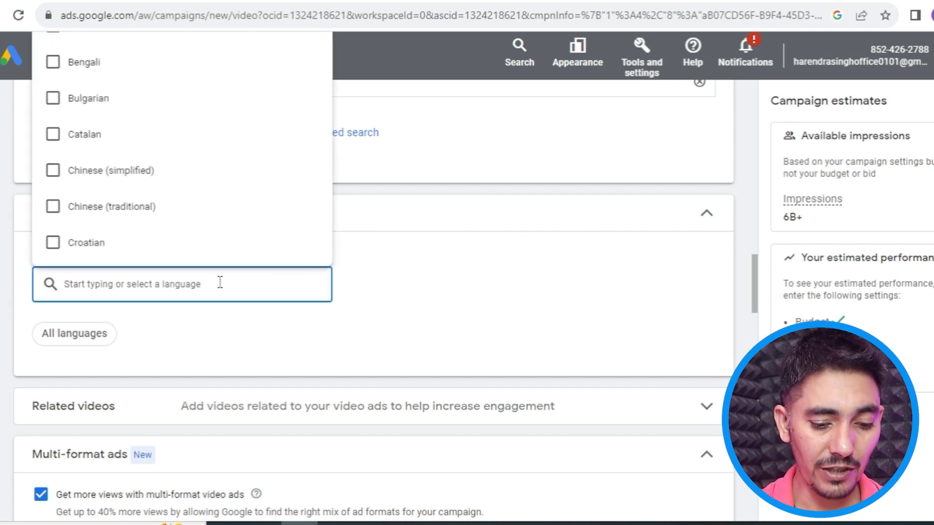
{"action": "type", "text": "hindi"}
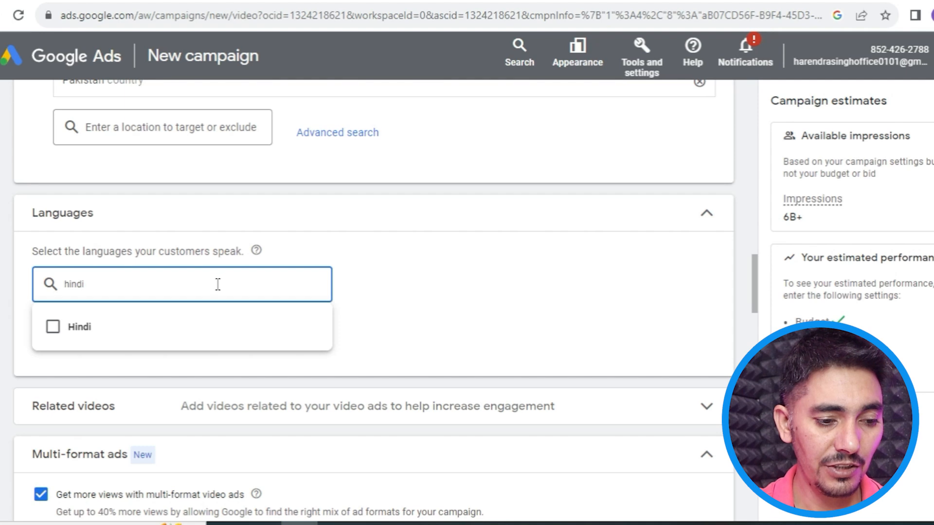
{"action": "left_click", "coordinate": [62, 327]}
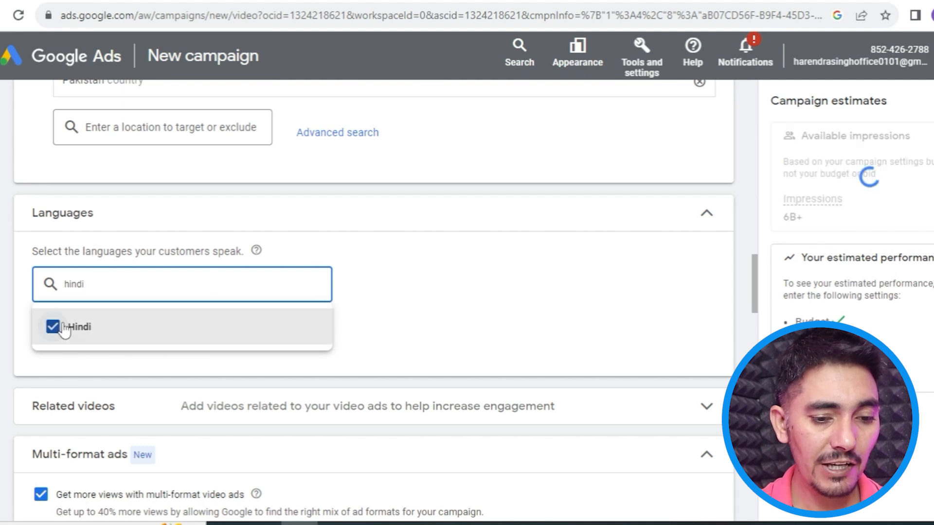
{"action": "left_click", "coordinate": [748, 290]}
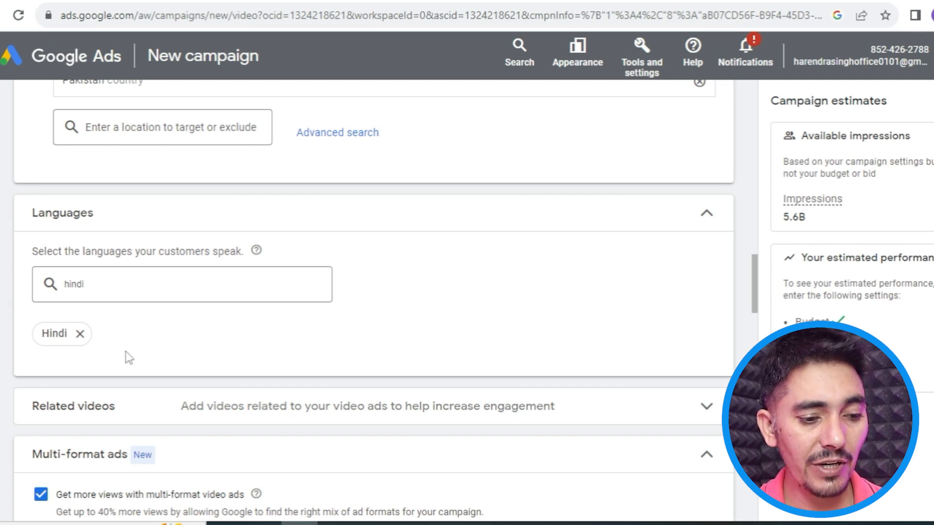
{"action": "left_click", "coordinate": [80, 334]}
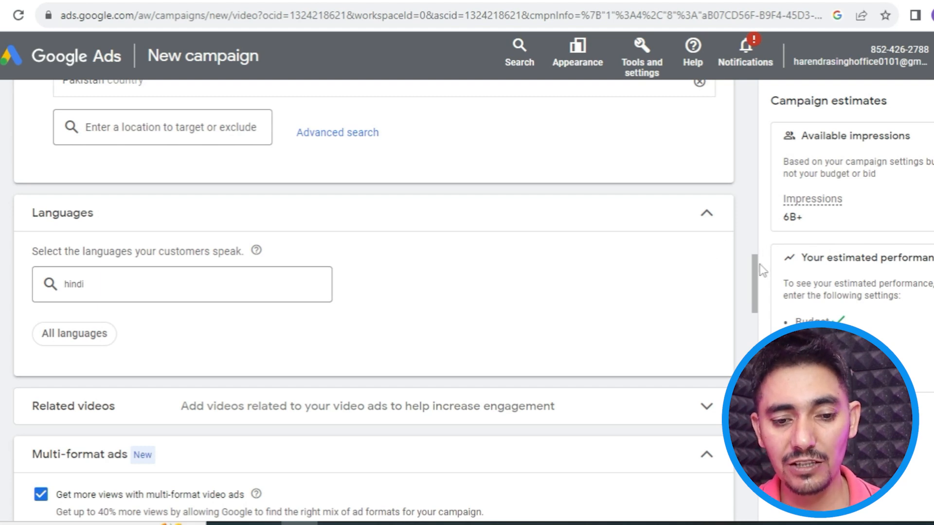
- Turn off multi-format video ads for the campaign
{"action": "scroll", "coordinate": [421, 281], "scroll_direction": "down", "scroll_amount": 5}
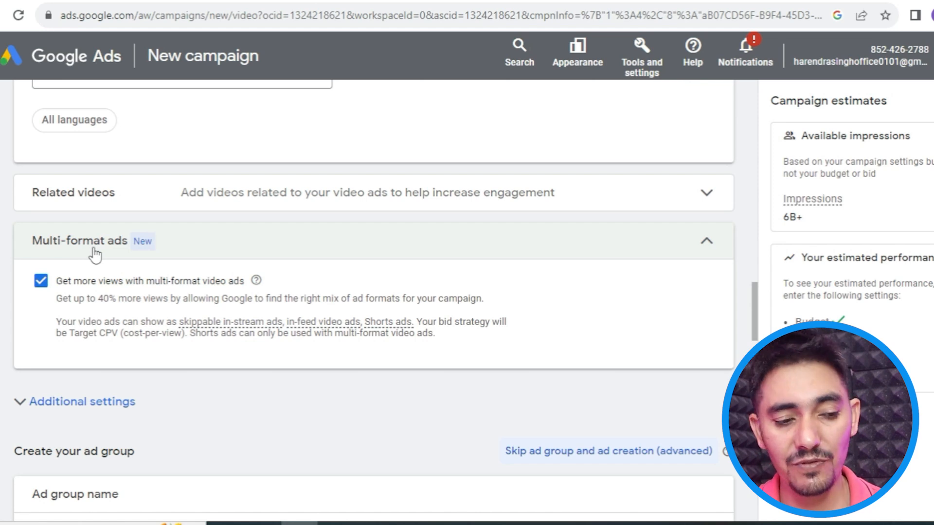
{"action": "left_click", "coordinate": [41, 282]}
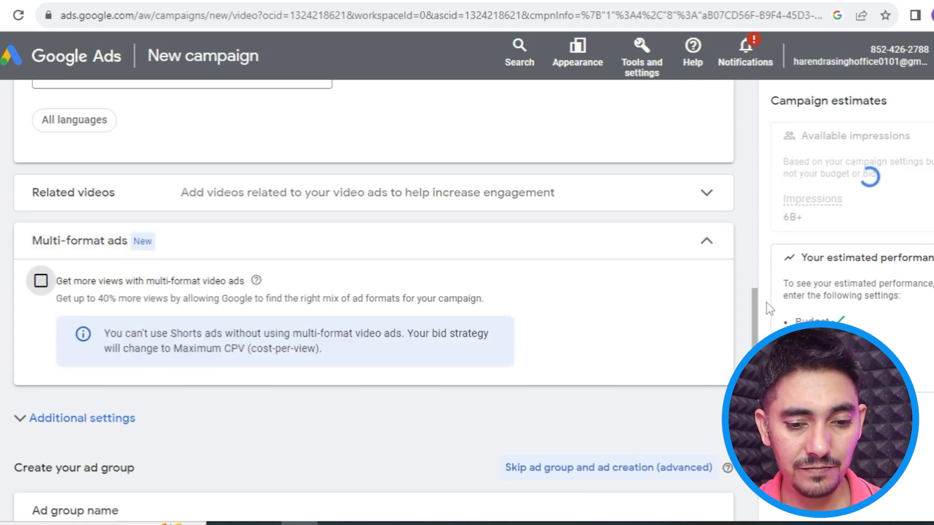
- In the additional settings, set specific device targeting to computers and mobile phones only, excluding tablets and TV screens
{"action": "left_click_drag", "start_coordinate": [754, 306], "coordinate": [755, 340]}
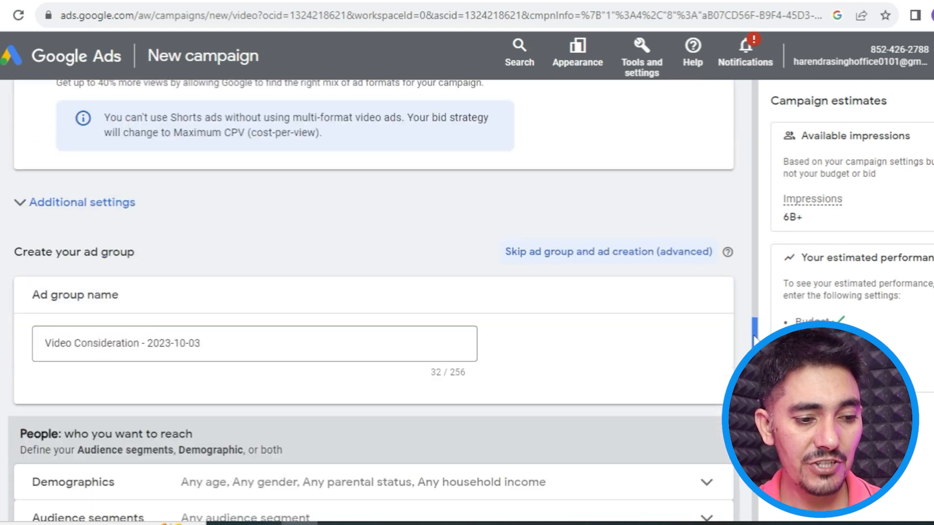
{"action": "left_click", "coordinate": [178, 209]}
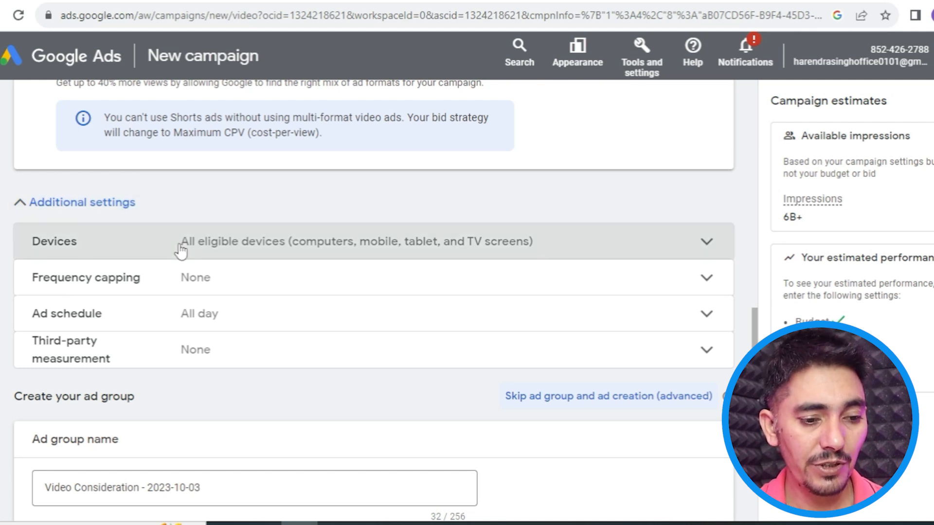
{"action": "left_click", "coordinate": [181, 251]}
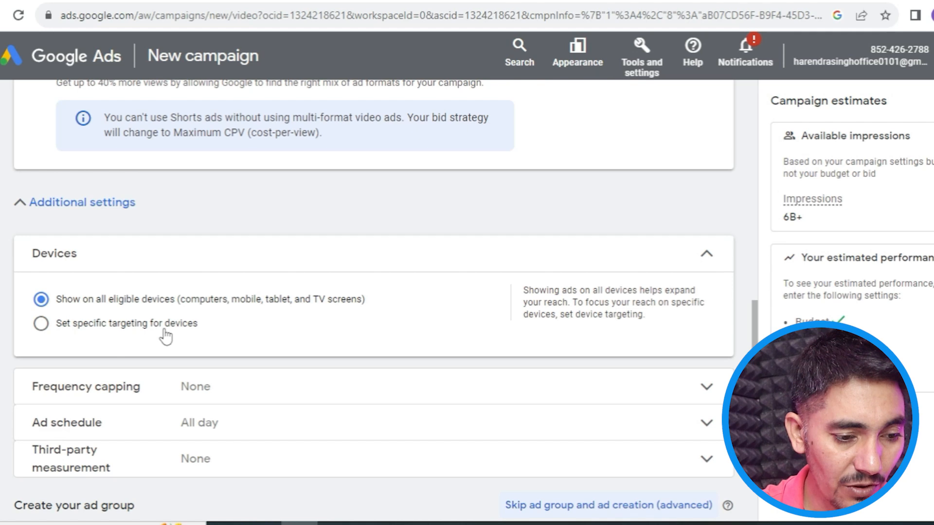
{"action": "left_click", "coordinate": [42, 324]}
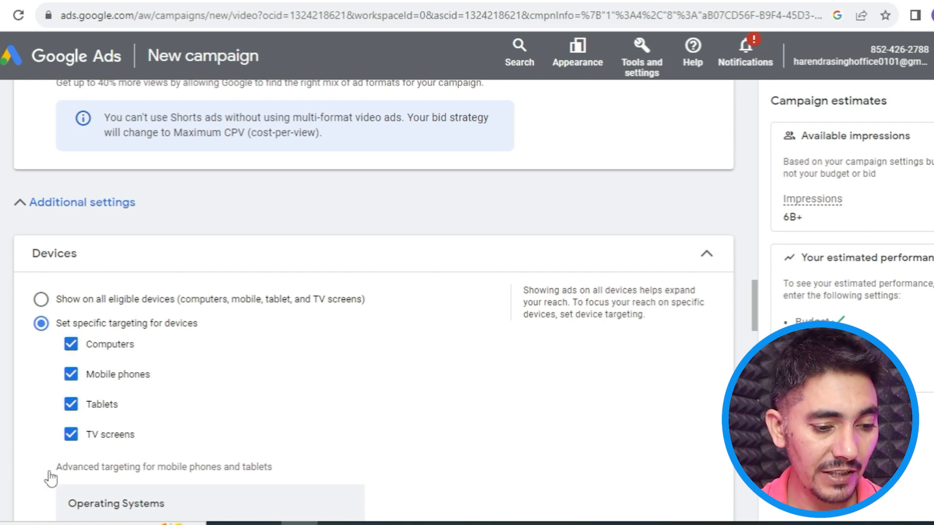
{"action": "left_click", "coordinate": [71, 435]}
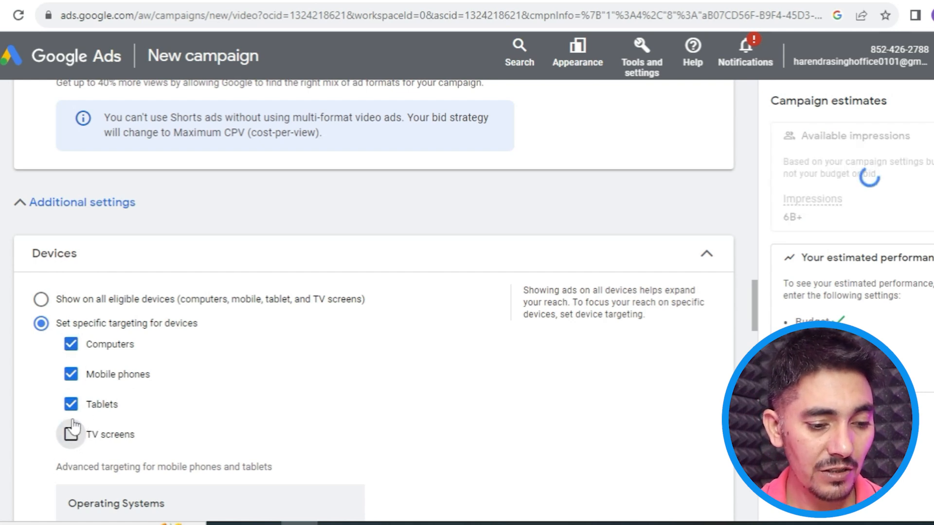
{"action": "left_click", "coordinate": [71, 405]}
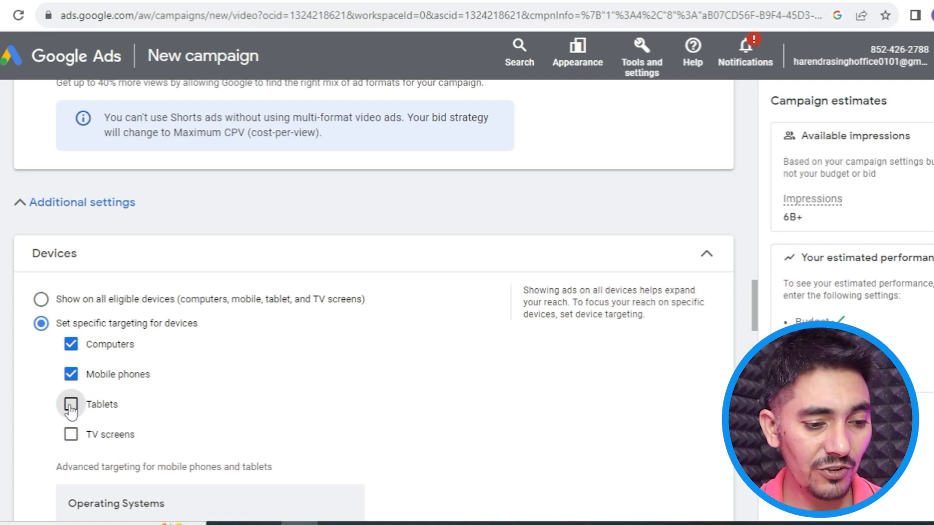
{"action": "left_click", "coordinate": [71, 345]}
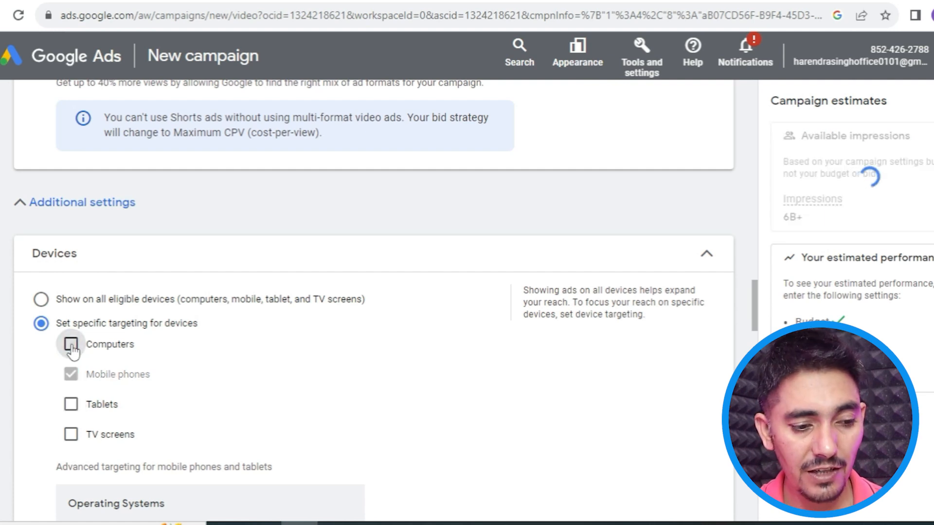
{"action": "left_click", "coordinate": [71, 344]}
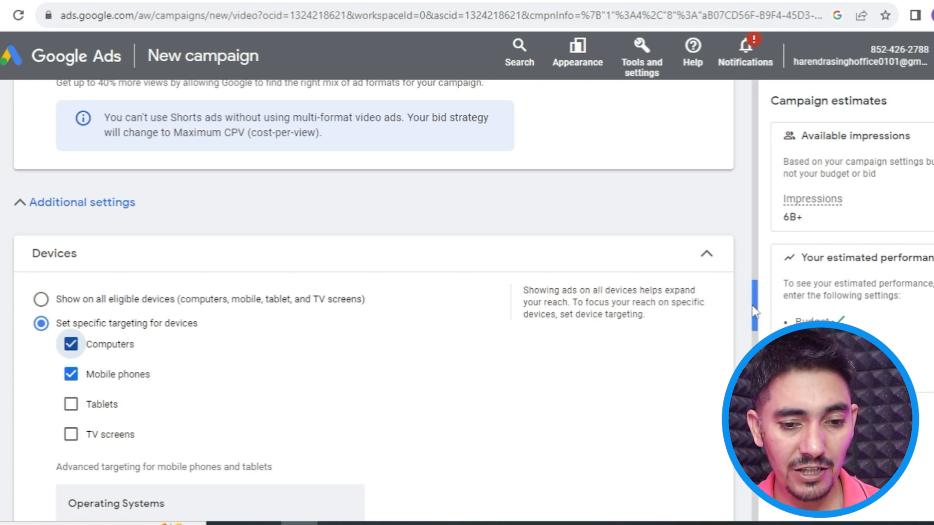
- In frequency capping, cap the campaign's impression frequency at 1 per month
{"action": "left_click_drag", "start_coordinate": [754, 311], "coordinate": [755, 349]}
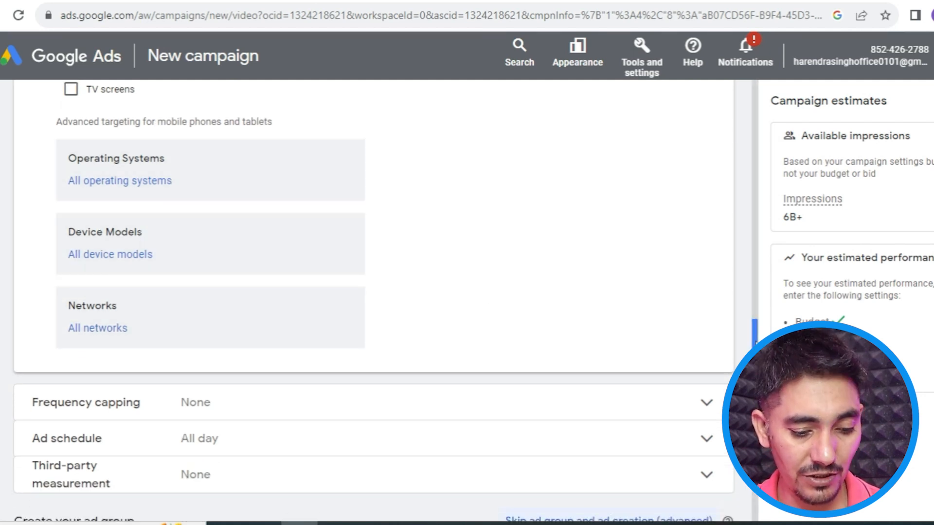
{"action": "left_click_drag", "start_coordinate": [755, 343], "coordinate": [755, 366]}
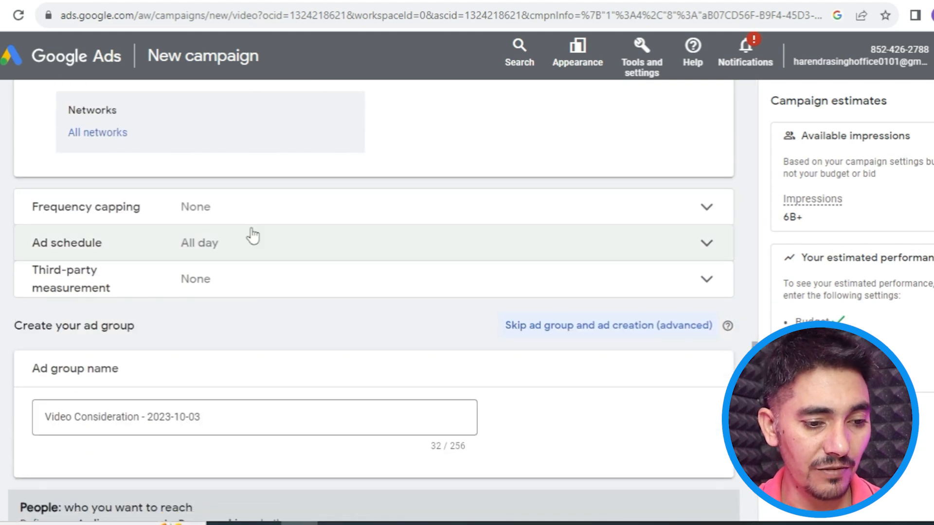
{"action": "left_click", "coordinate": [236, 223]}
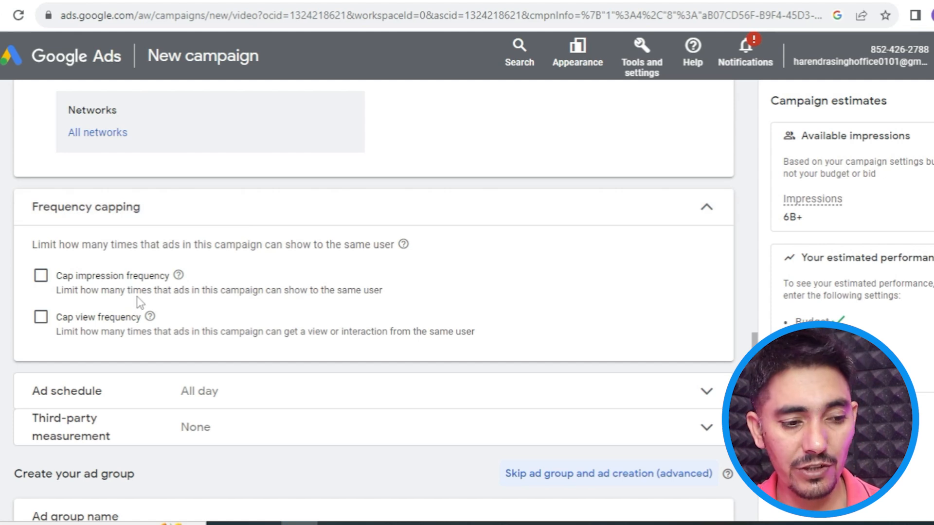
{"action": "left_click", "coordinate": [41, 276]}
{"action": "left_click", "coordinate": [103, 345]}
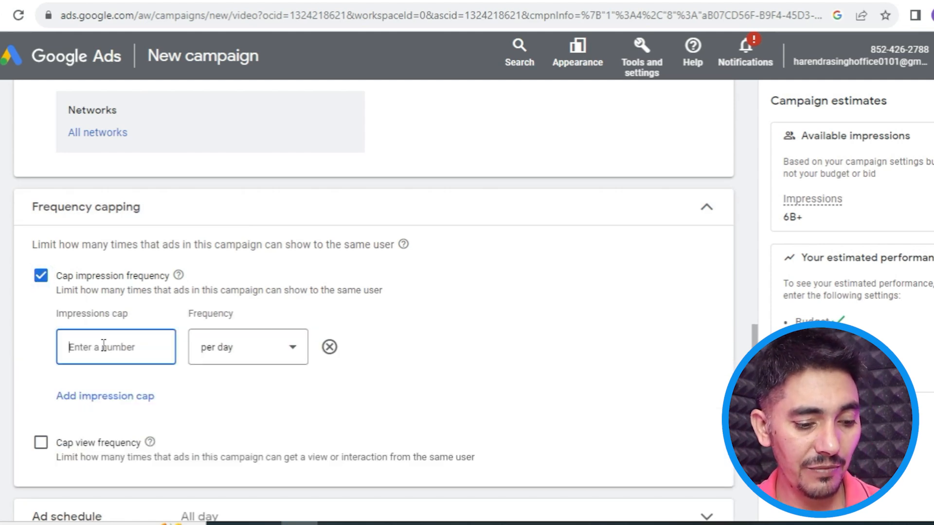
{"action": "type", "text": "1"}
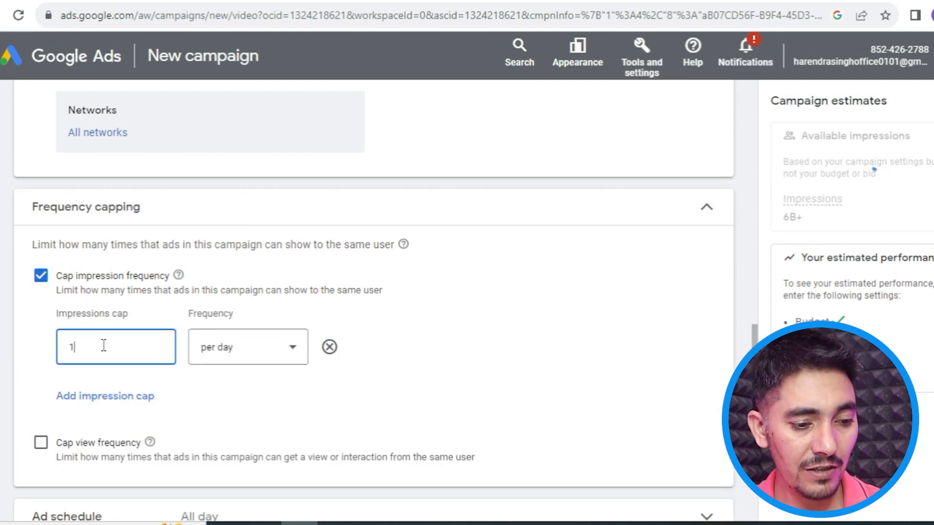
{"action": "left_click", "coordinate": [251, 349]}
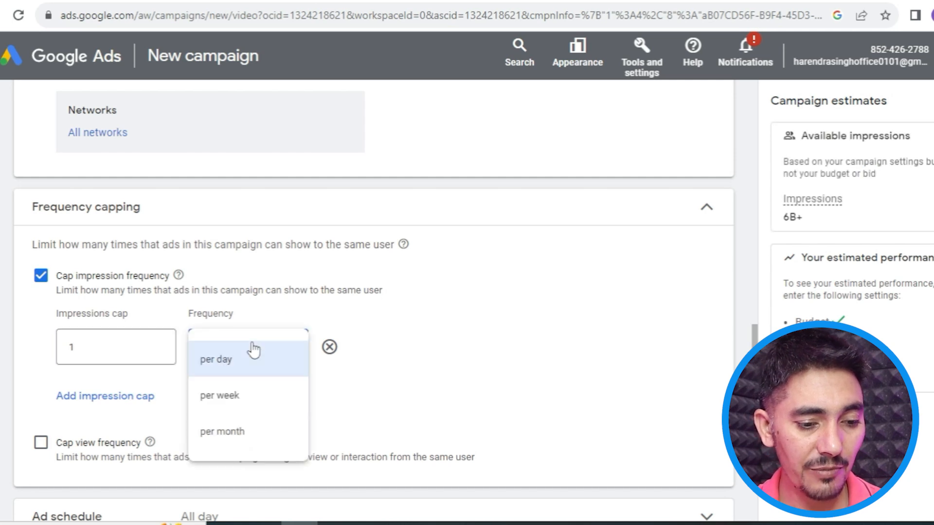
{"action": "left_click", "coordinate": [243, 432]}
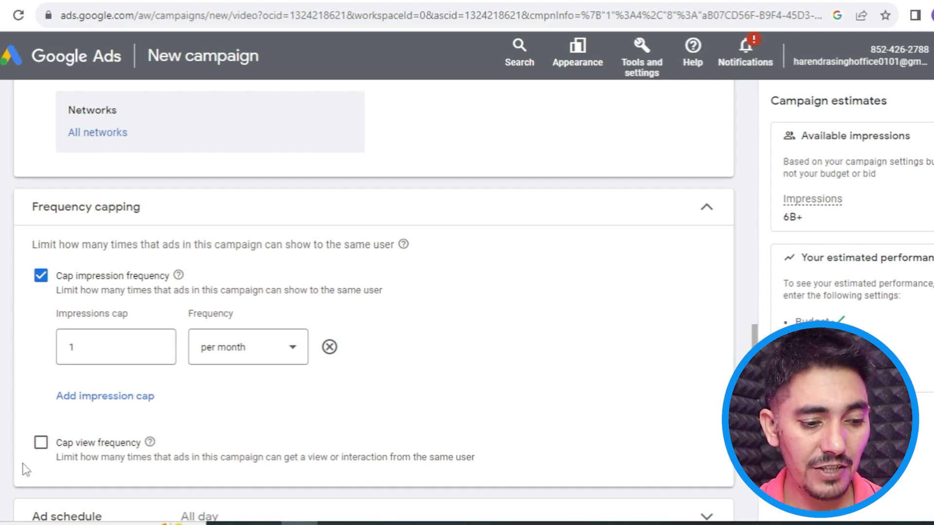
- Cap the campaign's view frequency at 1 per month and expand the ad schedule settings
{"action": "left_click", "coordinate": [41, 442]}
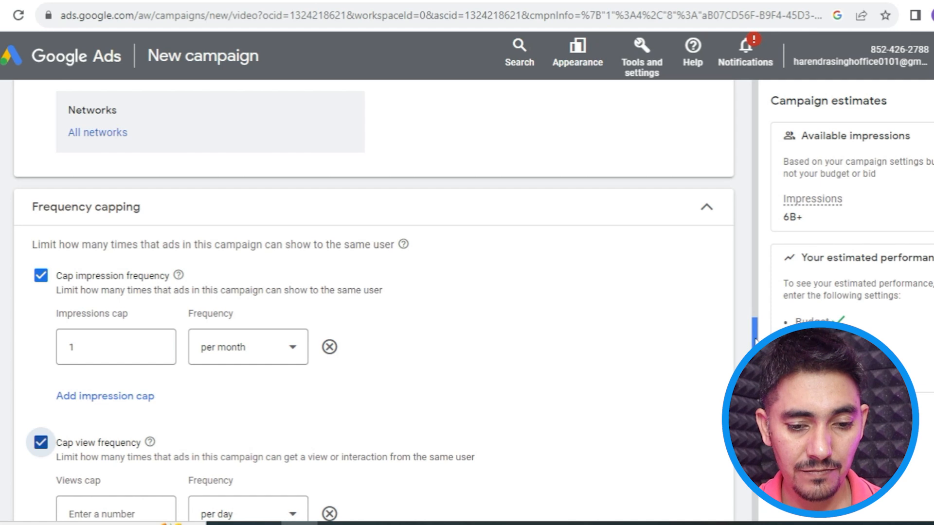
{"action": "scroll", "coordinate": [755, 340], "scroll_direction": "down", "scroll_amount": 8}
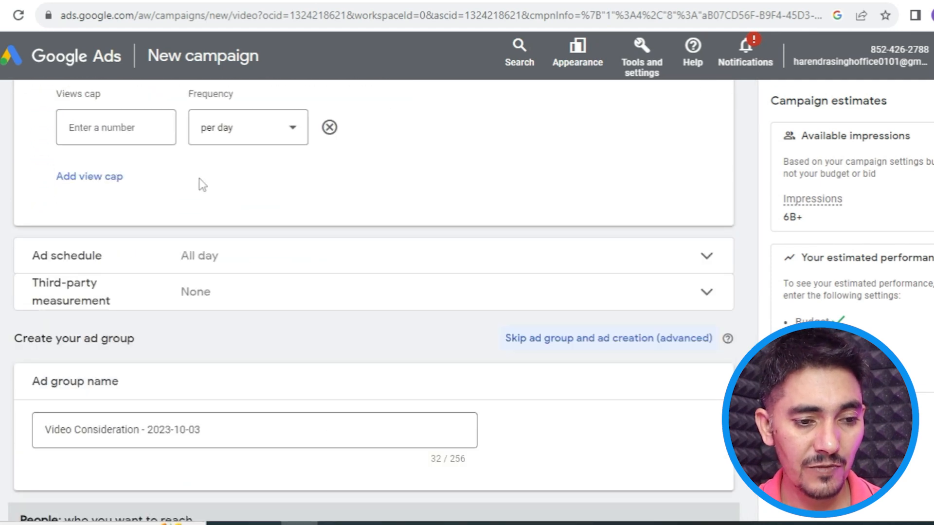
{"action": "left_click", "coordinate": [583, 250]}
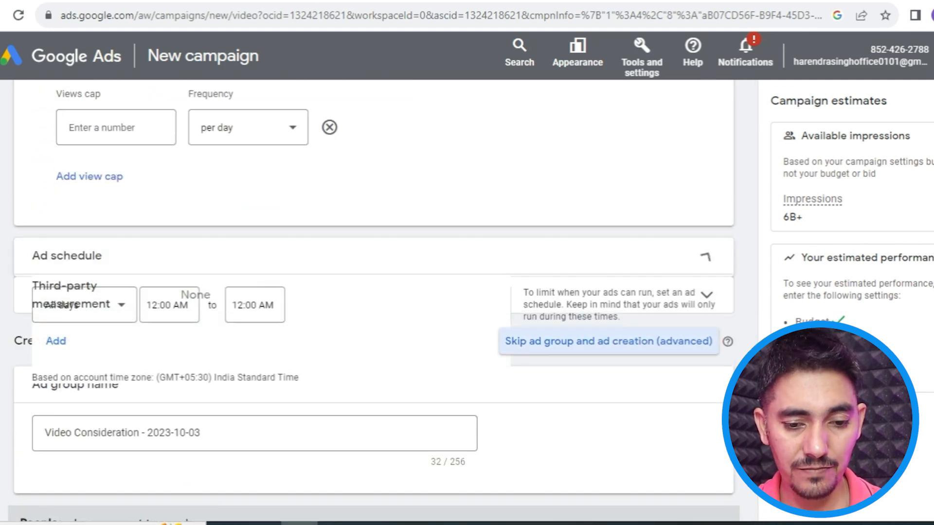
{"action": "scroll", "coordinate": [755, 341], "scroll_direction": "up", "scroll_amount": 4}
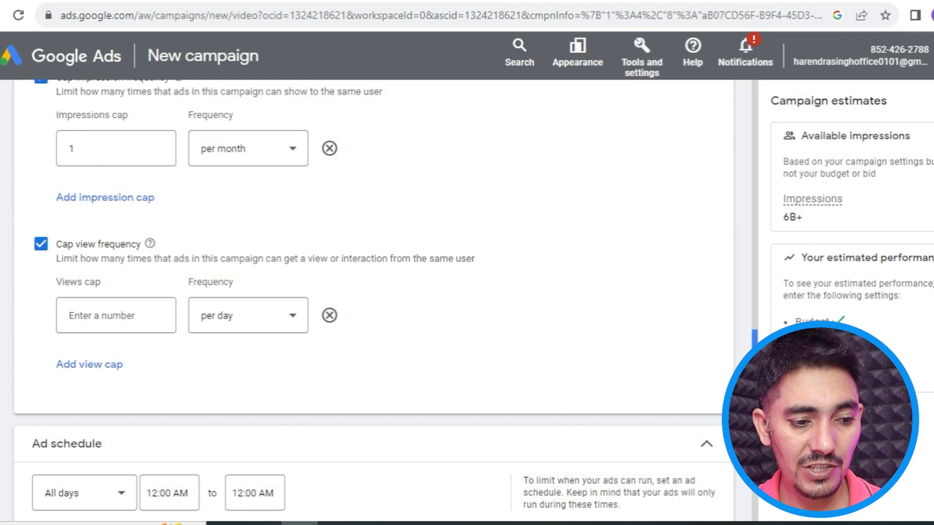
{"action": "left_click", "coordinate": [107, 343]}
{"action": "type", "text": "1"}
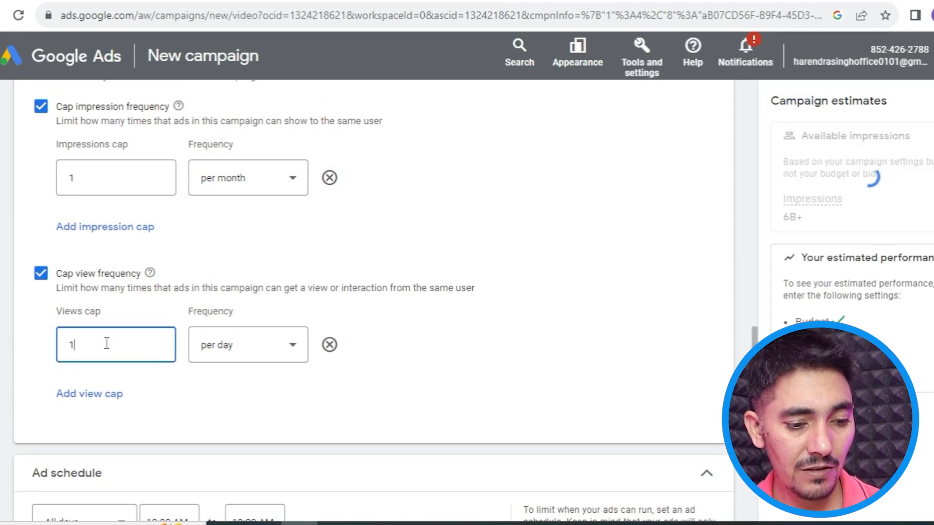
{"action": "left_click", "coordinate": [284, 348]}
{"action": "left_click", "coordinate": [238, 432]}
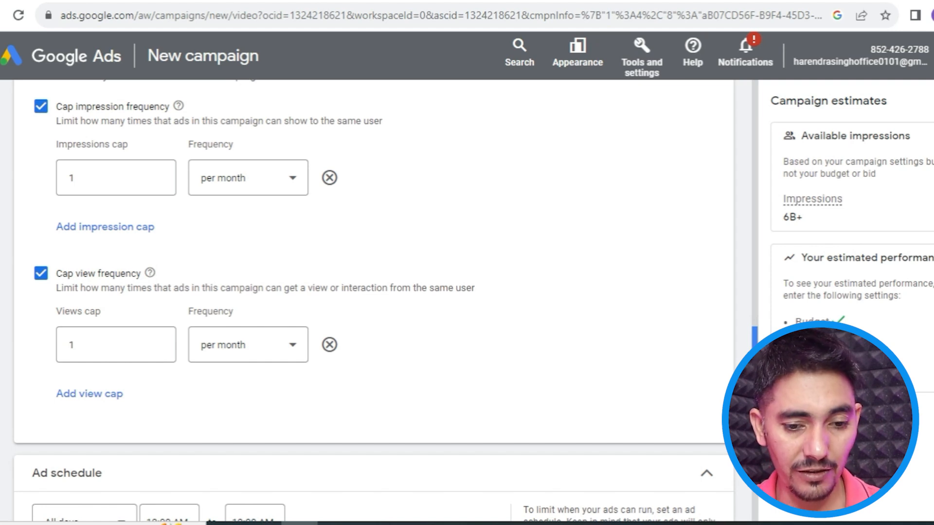
- Examine the day options available for the ad schedule
{"action": "scroll", "coordinate": [370, 302], "scroll_direction": "down", "scroll_amount": 6}
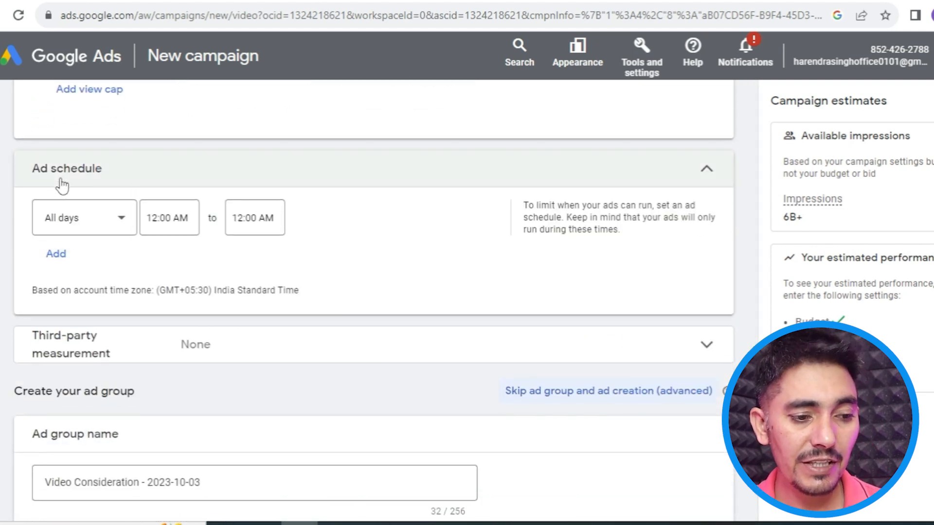
{"action": "left_click", "coordinate": [94, 225]}
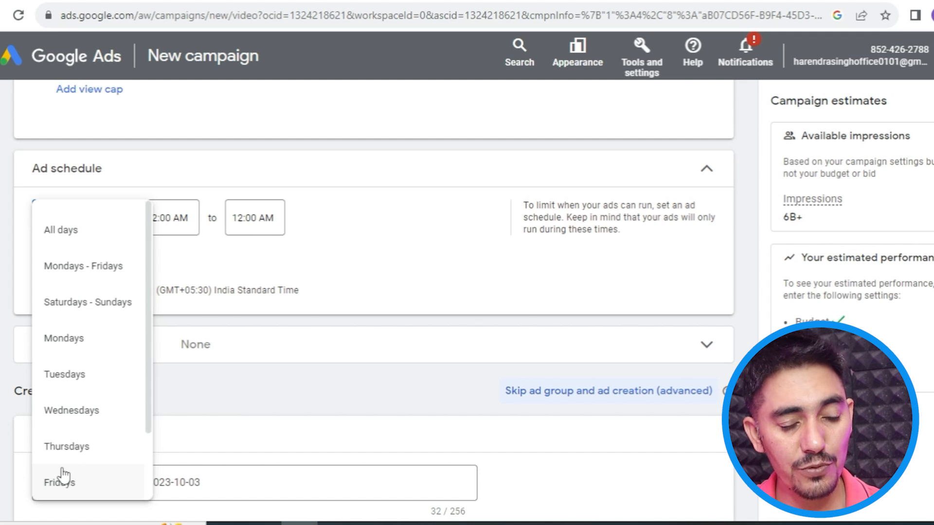
{"action": "left_click", "coordinate": [411, 268]}
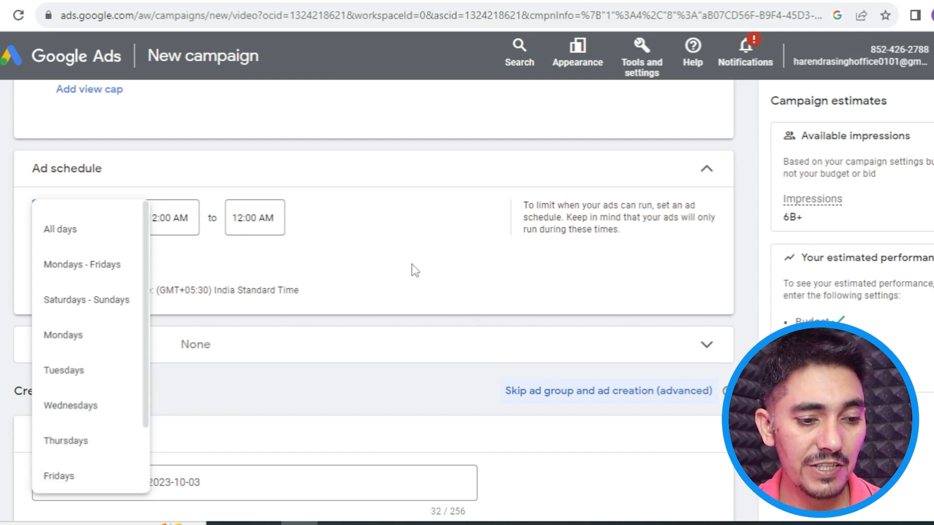
- Examine the start and end time options available for the ad schedule
{"action": "left_click", "coordinate": [175, 221]}
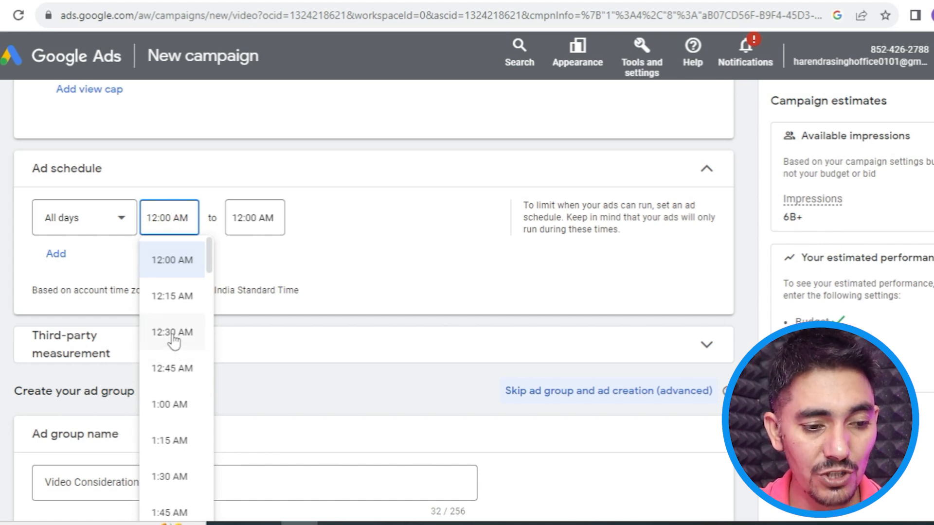
{"action": "left_click", "coordinate": [275, 221]}
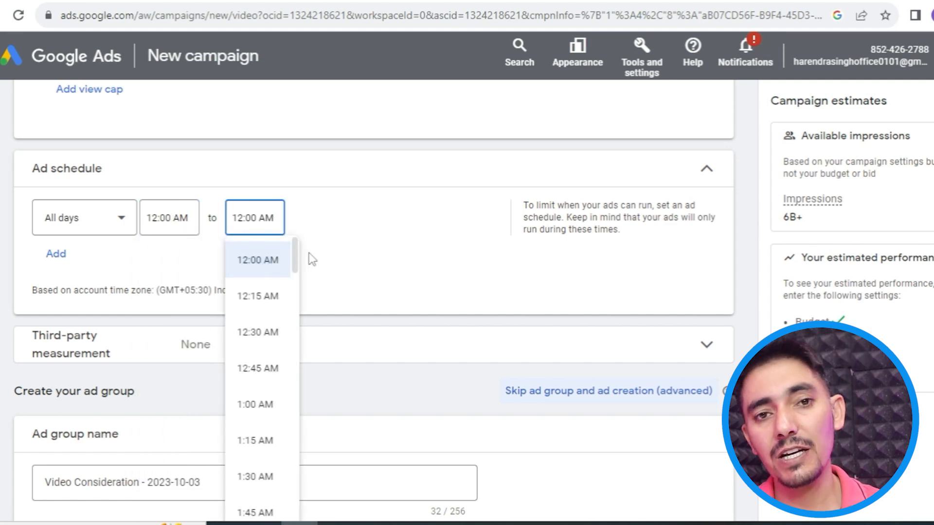
{"action": "left_click", "coordinate": [359, 258]}
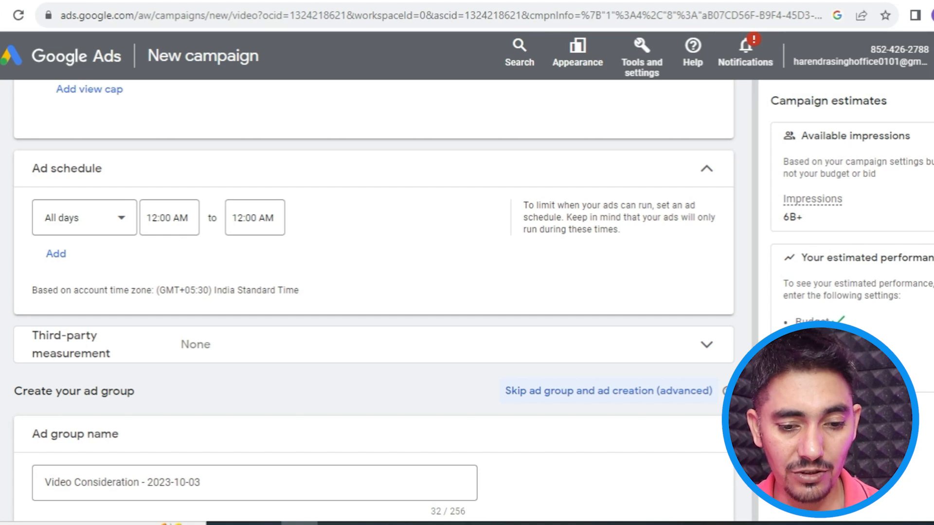
- Rename the ad group as Video Camp 1
{"action": "scroll", "coordinate": [369, 301], "scroll_direction": "down", "scroll_amount": 5}
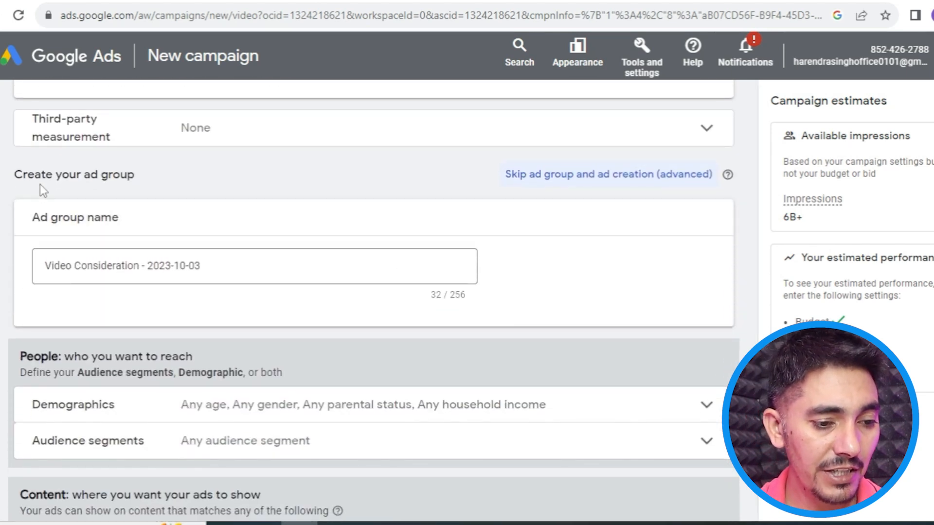
{"action": "double_click", "coordinate": [220, 260]}
{"action": "left_click", "coordinate": [220, 260]}
{"action": "left_click_drag", "start_coordinate": [220, 260], "coordinate": [19, 276]}
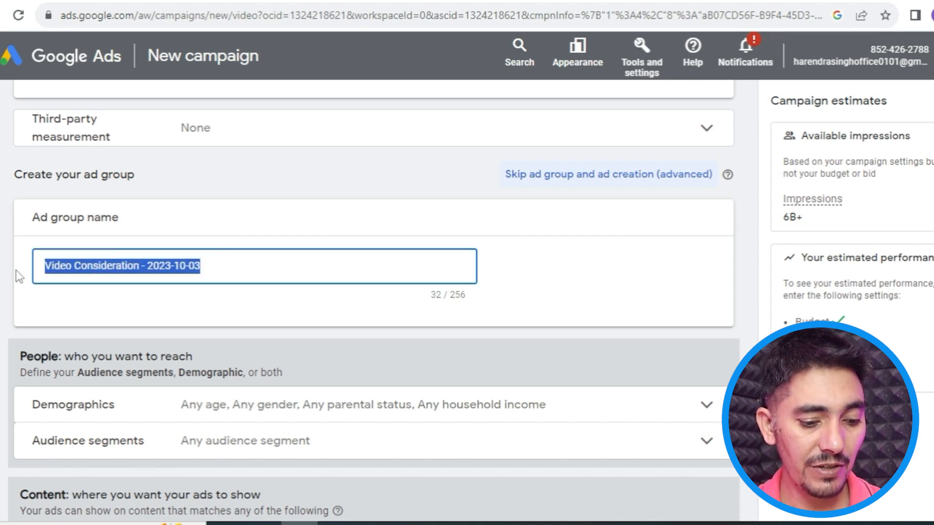
{"action": "type", "text": "Vi"}
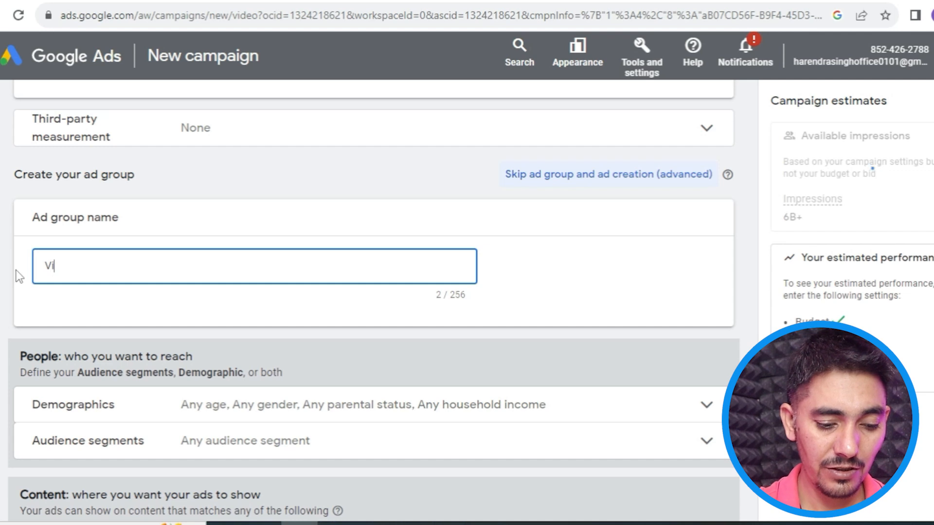
{"action": "type", "text": "deo M"}
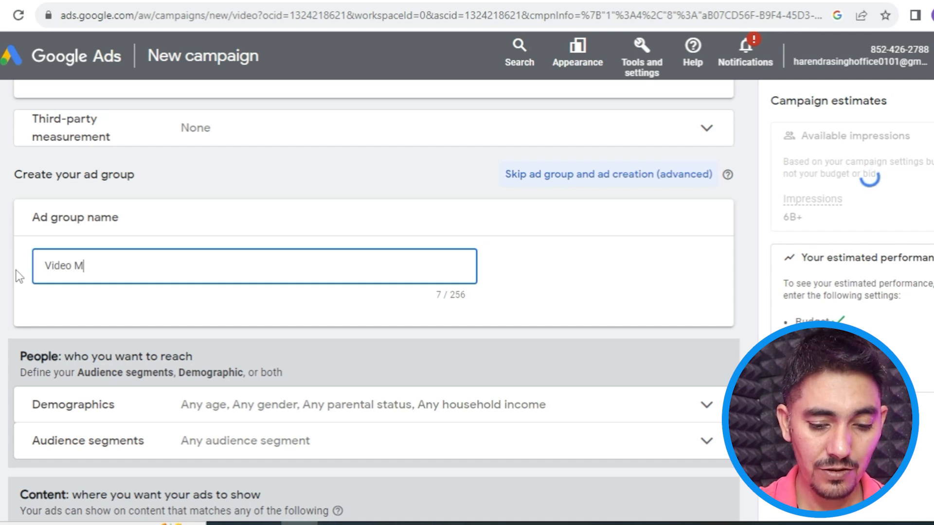
{"action": "key", "text": "BackSpace"}
{"action": "type", "text": "Camp 1"}
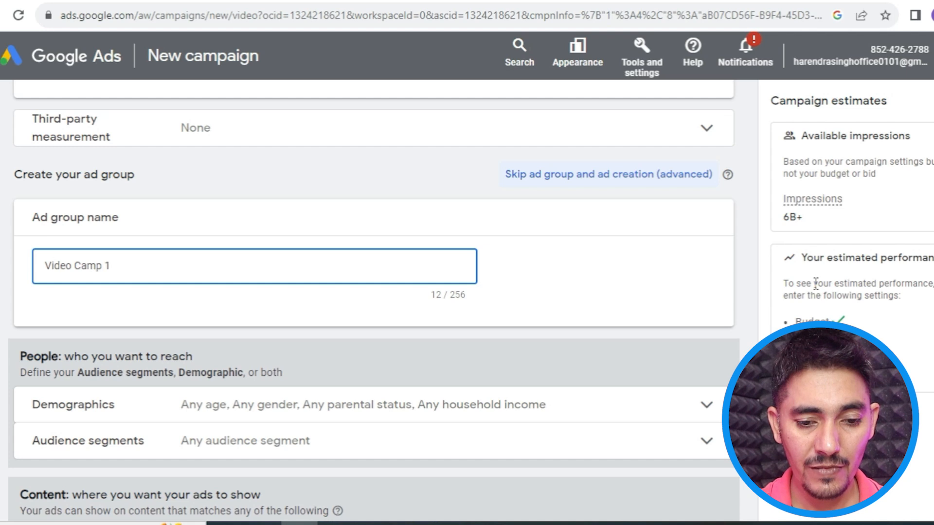
- In the demographic targeting, exclude the 45 - 54, 55 - 64 and 65+ age groups, keeping 35 - 44 and female viewers included
{"action": "scroll", "coordinate": [373, 302], "scroll_direction": "down", "scroll_amount": 4}
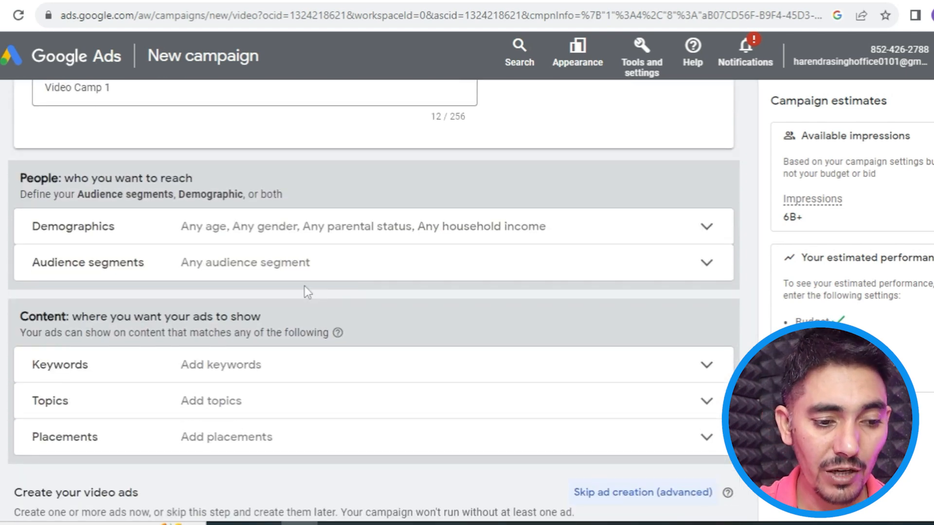
{"action": "left_click", "coordinate": [251, 233]}
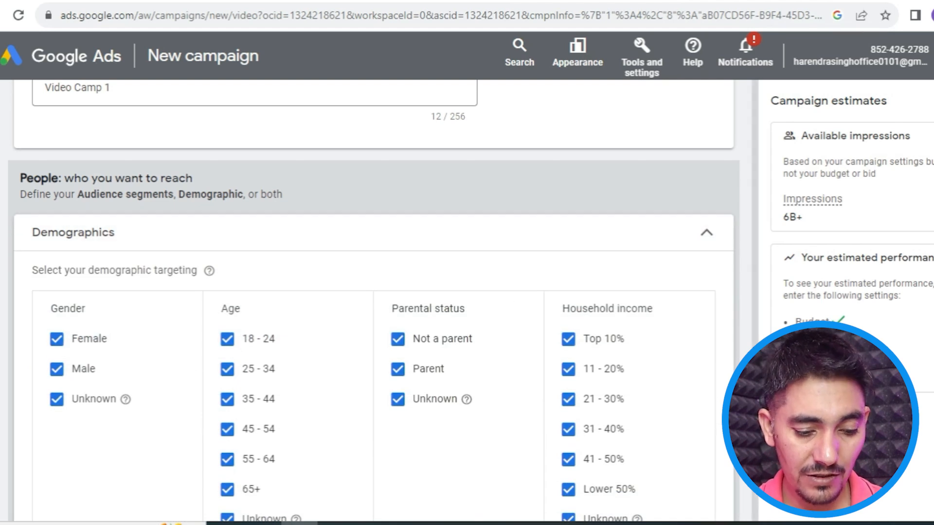
{"action": "scroll", "coordinate": [374, 292], "scroll_direction": "down", "scroll_amount": 3}
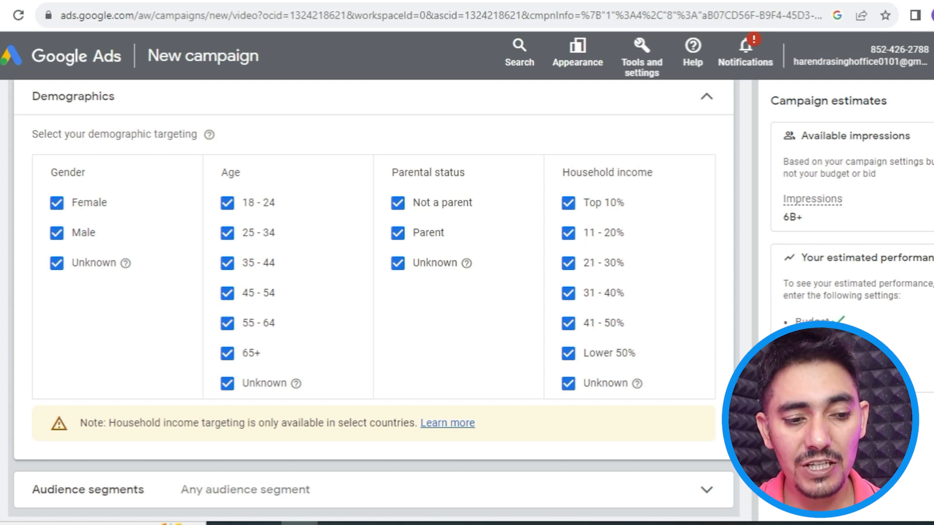
{"action": "left_click", "coordinate": [227, 354]}
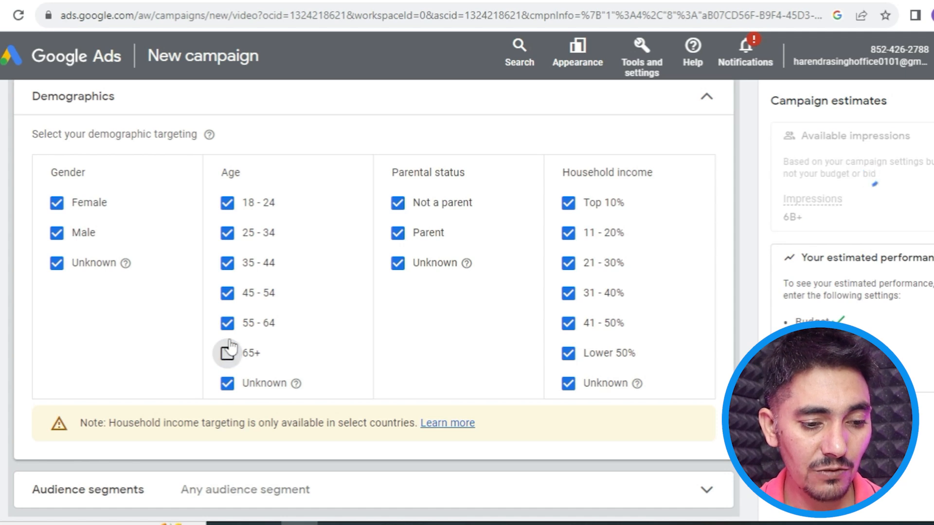
{"action": "left_click", "coordinate": [227, 323]}
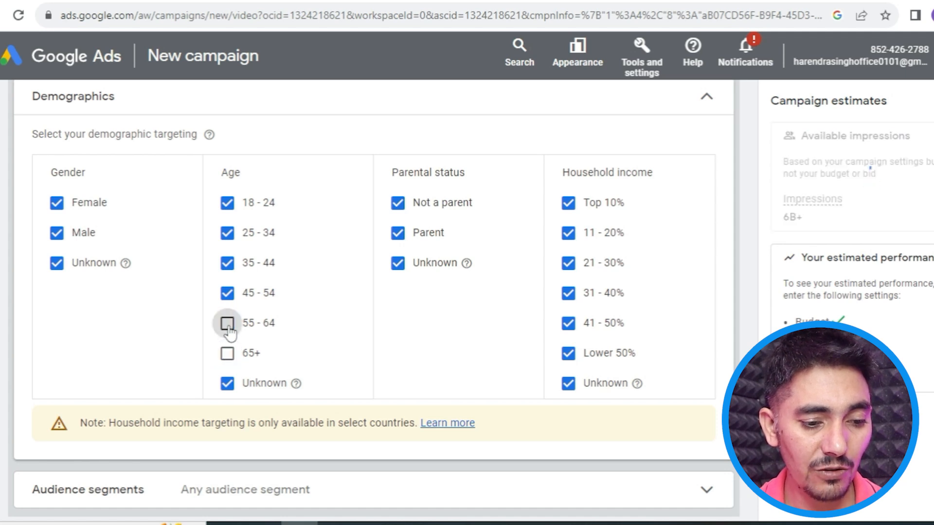
{"action": "left_click", "coordinate": [227, 293]}
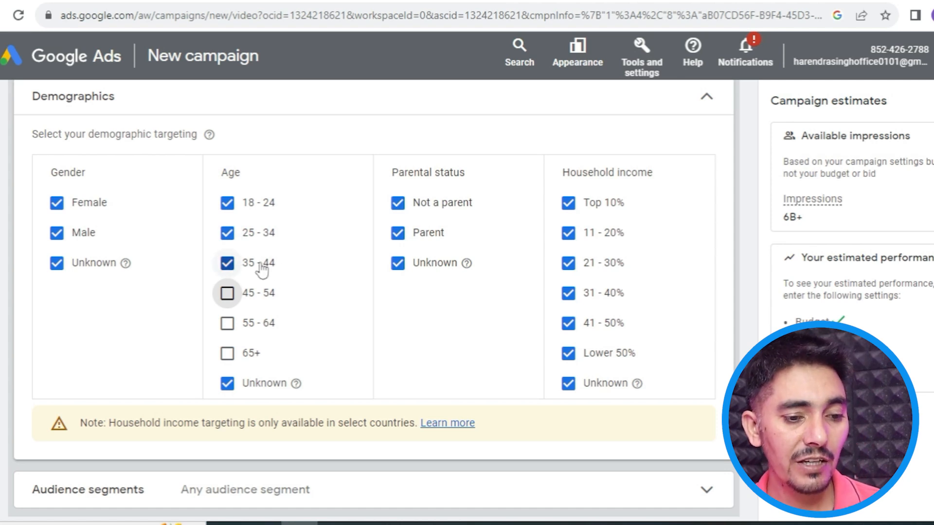
{"action": "left_click", "coordinate": [229, 271]}
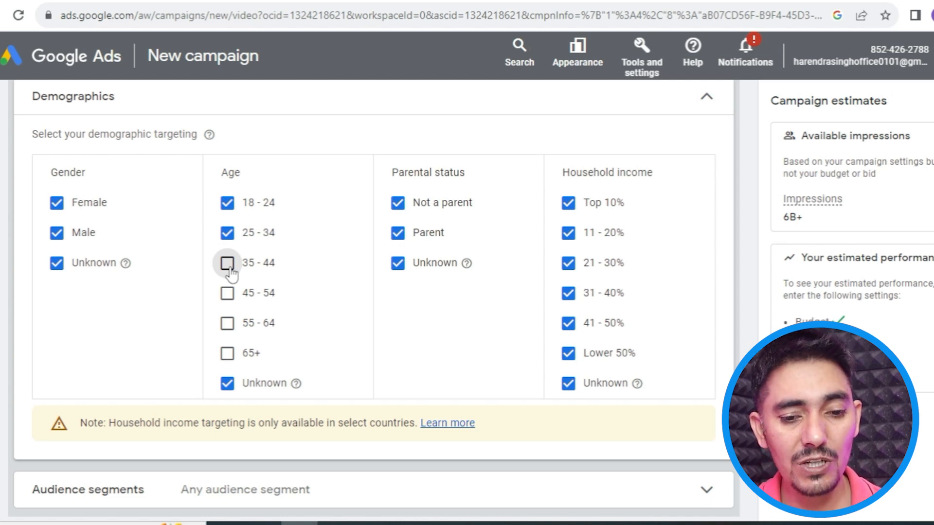
{"action": "left_click", "coordinate": [227, 263]}
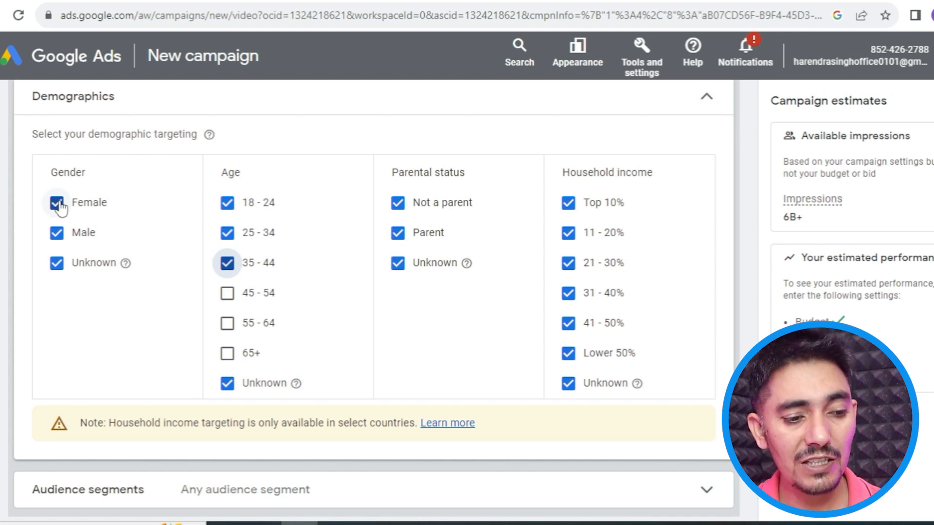
{"action": "left_click", "coordinate": [57, 203]}
{"action": "left_click", "coordinate": [57, 203]}
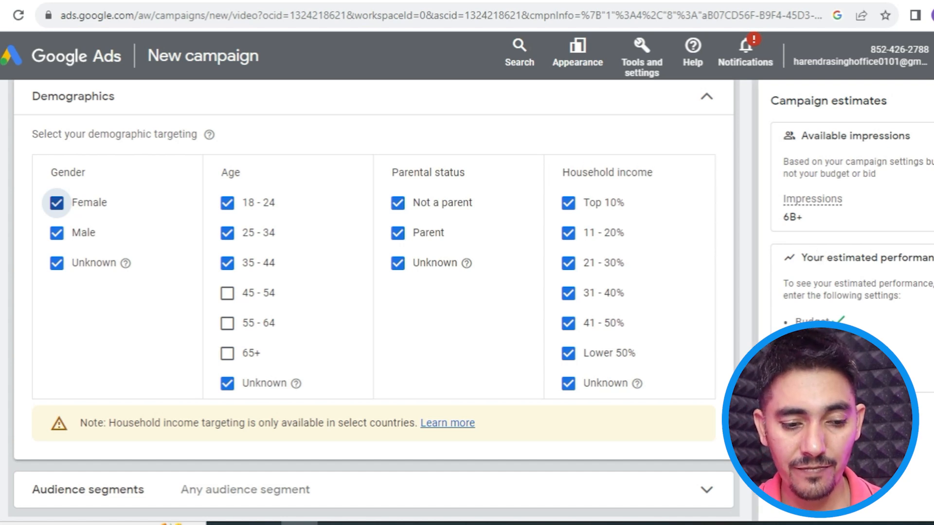
- Expand the audience segments and try targeting the Mobile Phones segment
{"action": "scroll", "coordinate": [369, 291], "scroll_direction": "down", "scroll_amount": 5}
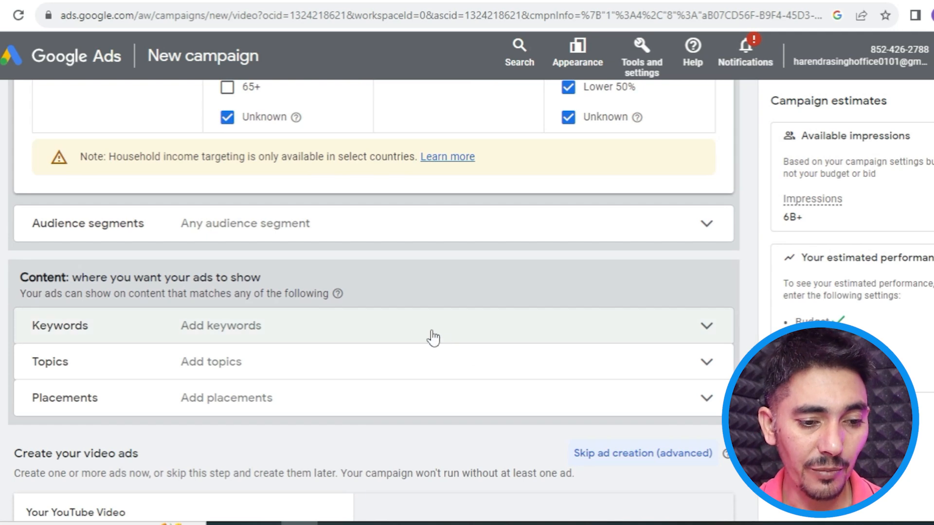
{"action": "left_click", "coordinate": [357, 228]}
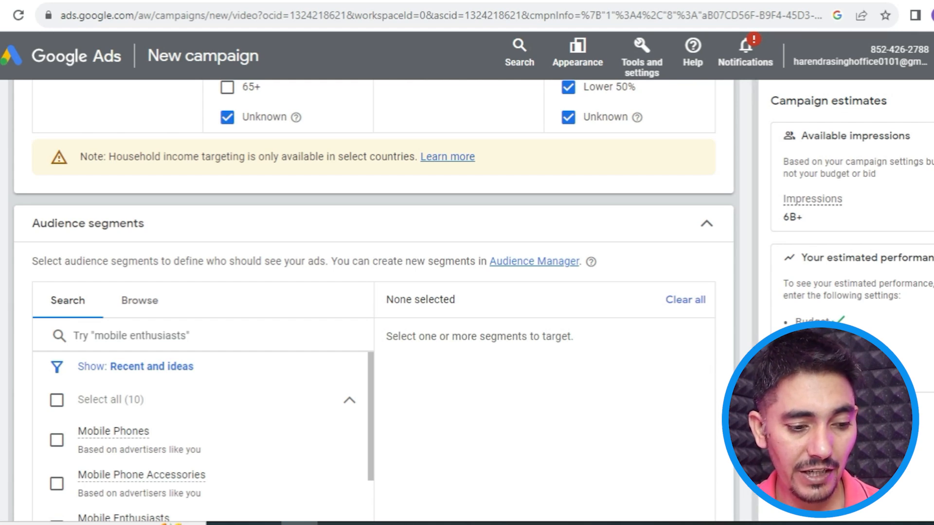
{"action": "scroll", "coordinate": [369, 300], "scroll_direction": "down", "scroll_amount": 3}
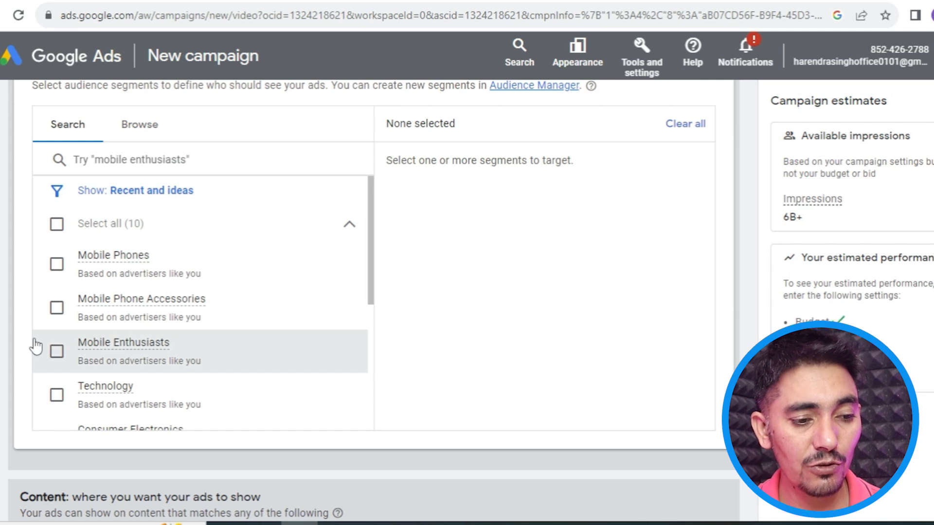
{"action": "left_click", "coordinate": [57, 269]}
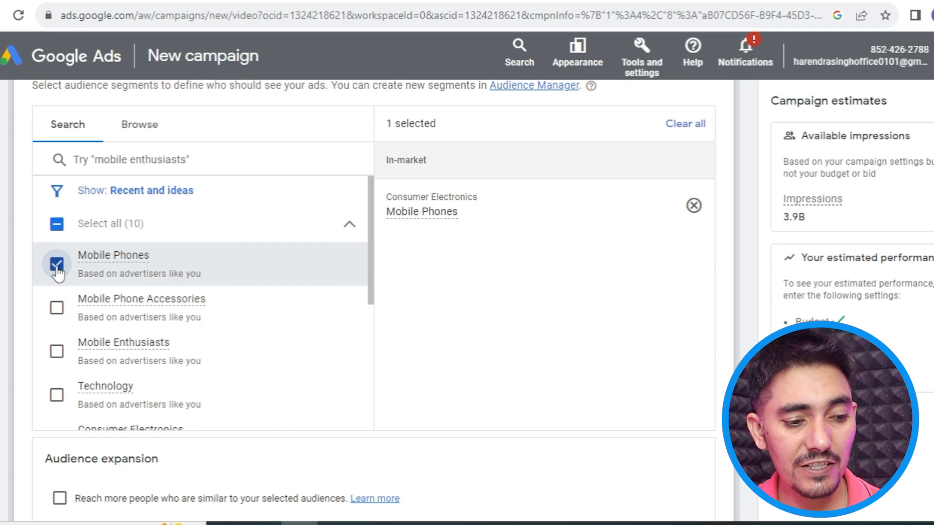
{"action": "left_click", "coordinate": [57, 268]}
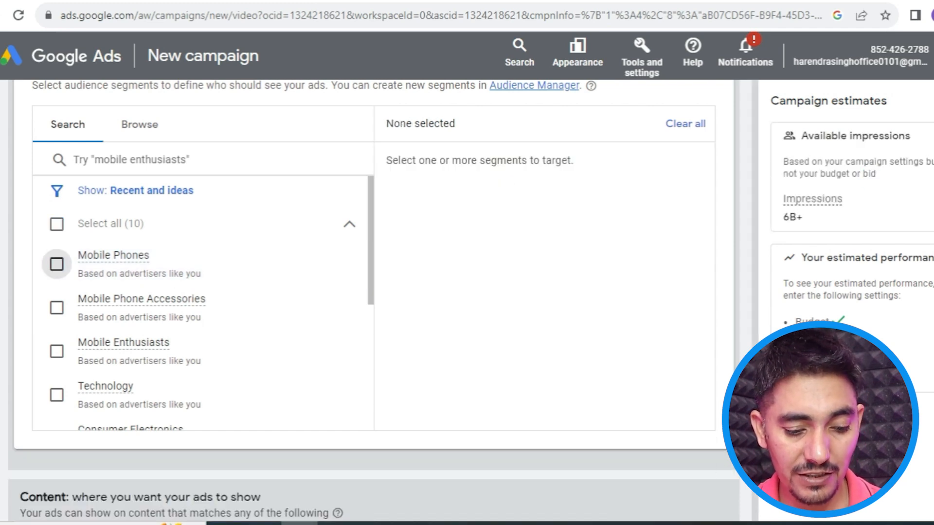
- In the keyword targeting, get keyword ideas for the product or service "best smartphone under 15000"
{"action": "scroll", "coordinate": [710, 478], "scroll_direction": "down", "scroll_amount": 1}
{"action": "scroll", "coordinate": [304, 345], "scroll_direction": "down", "scroll_amount": 5}
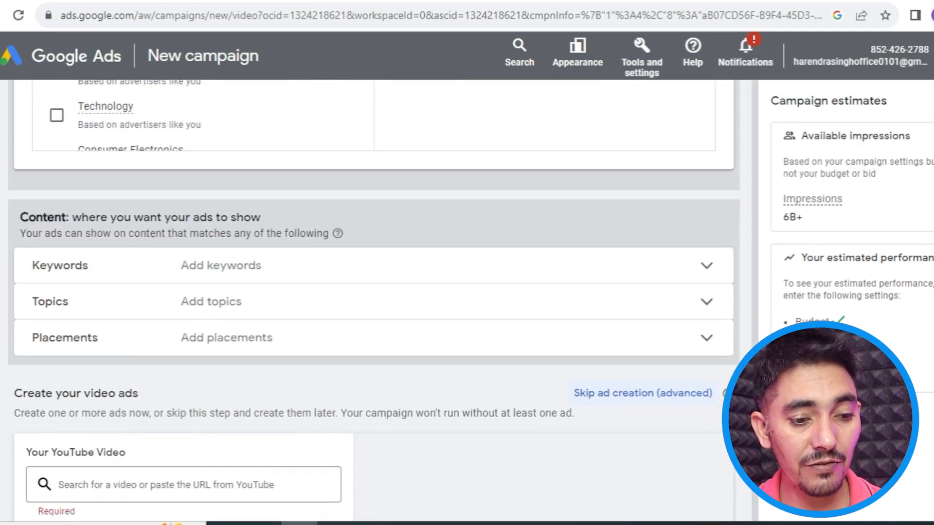
{"action": "left_click", "coordinate": [253, 269]}
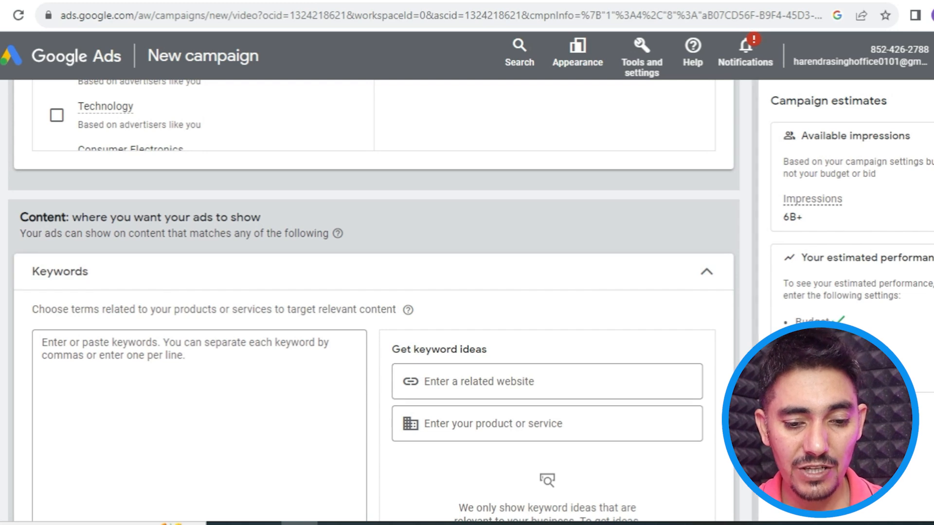
{"action": "scroll", "coordinate": [516, 294], "scroll_direction": "down", "scroll_amount": 3}
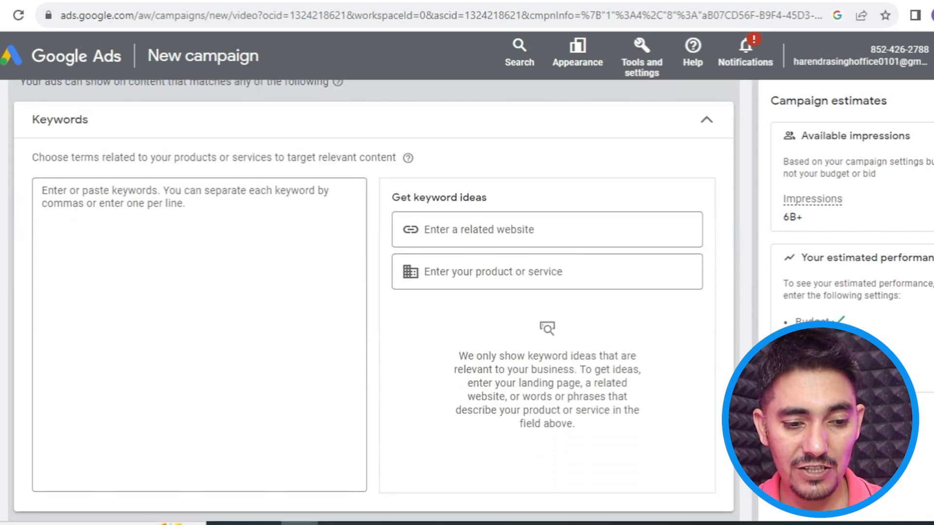
{"action": "left_click", "coordinate": [513, 273]}
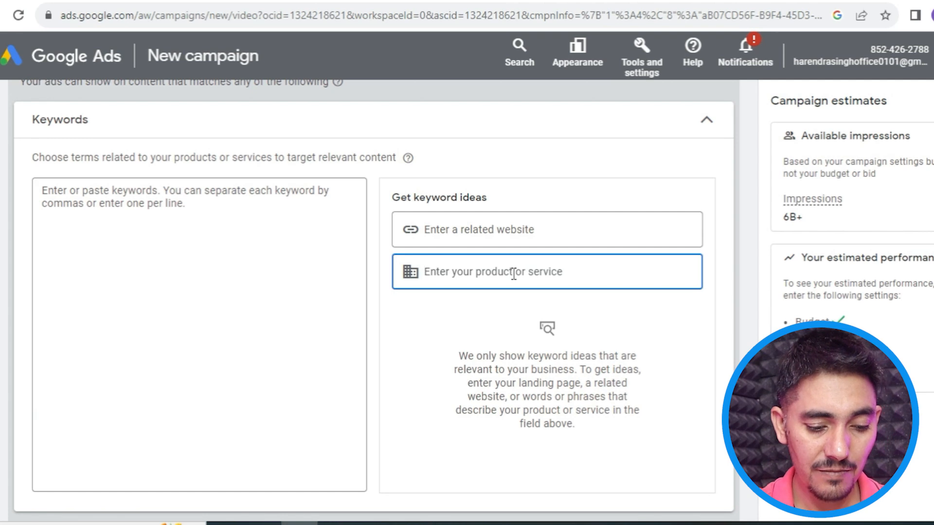
{"action": "type", "text": "best smartph"}
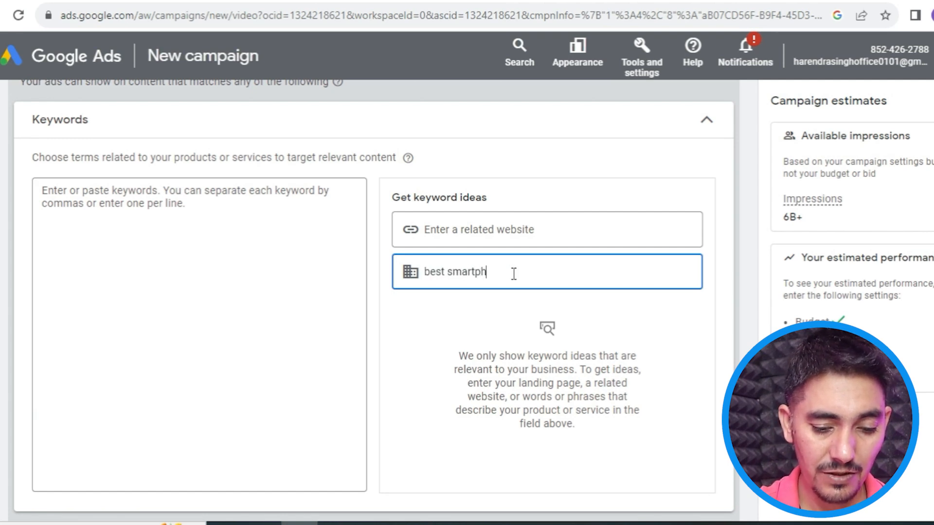
{"action": "type", "text": "one under 15000"}
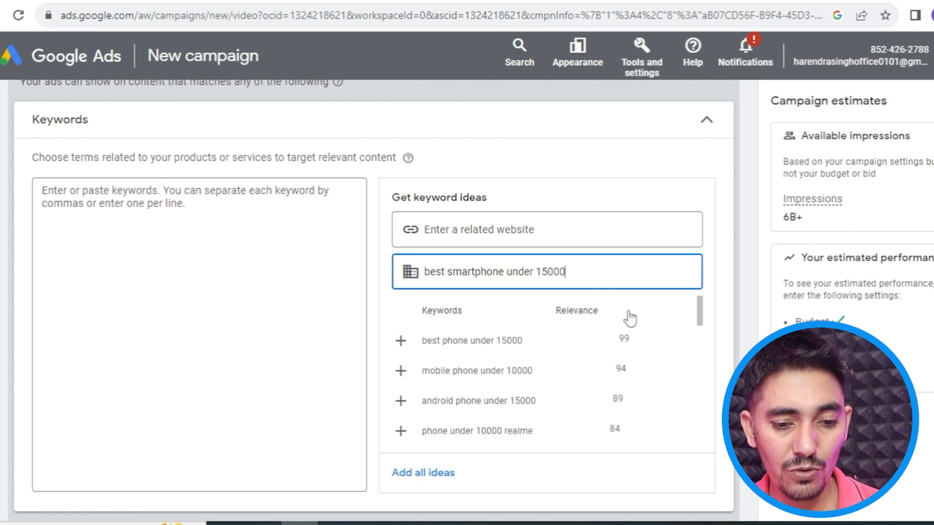
- Add the suggested keywords for best phone, android phone, smartphone, mobiles and android mobile, each "under 15000", to the ad group's keywords
{"action": "left_click", "coordinate": [400, 341]}
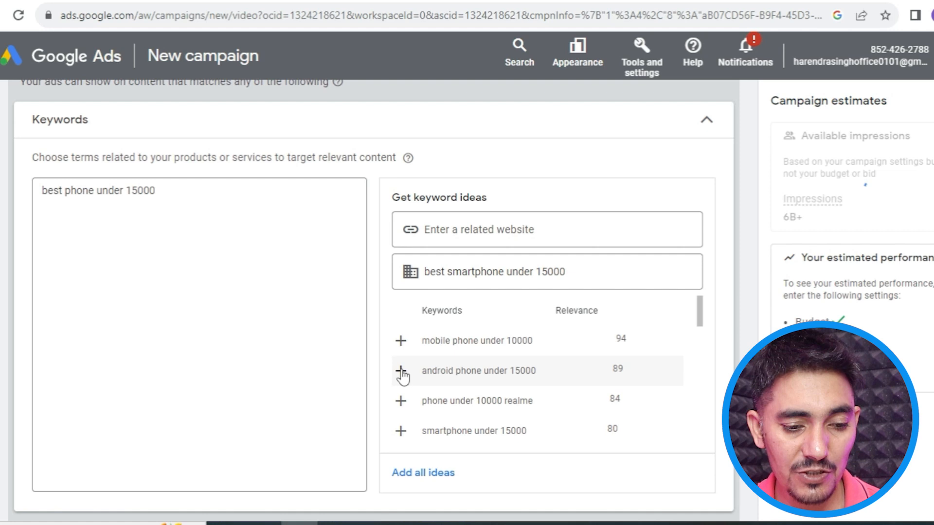
{"action": "left_click", "coordinate": [401, 372]}
{"action": "left_click", "coordinate": [402, 406]}
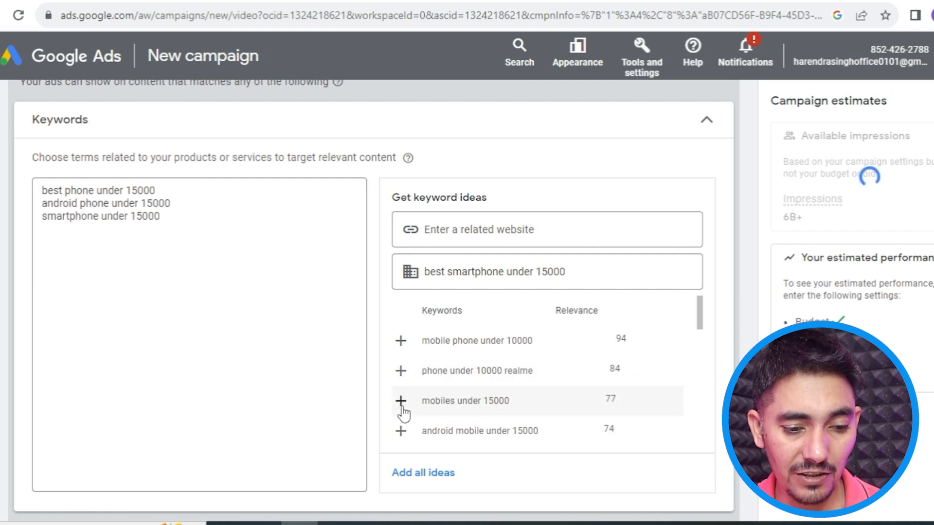
{"action": "left_click", "coordinate": [402, 405]}
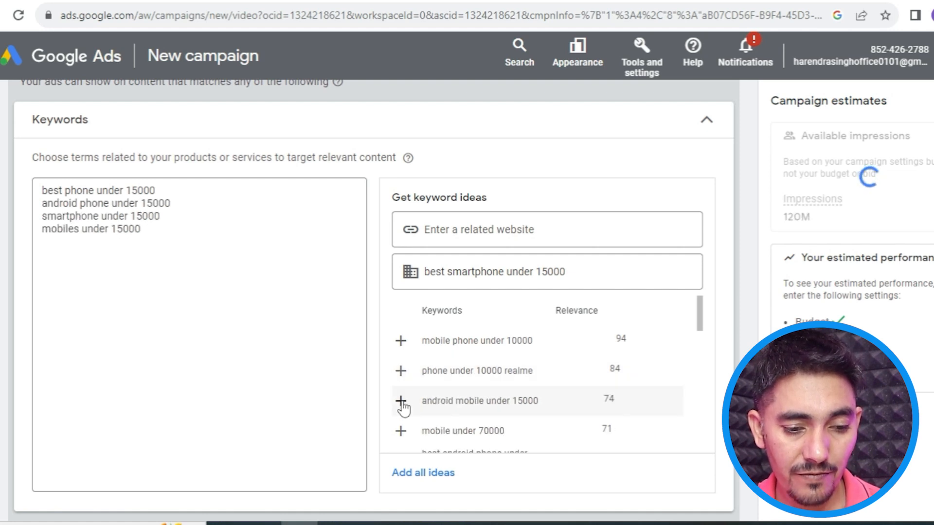
{"action": "left_click", "coordinate": [401, 406]}
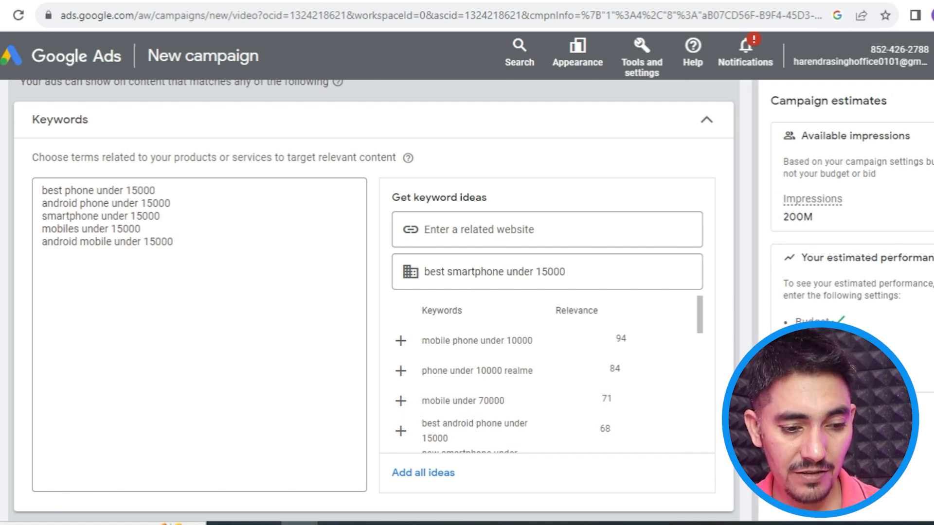
- Expand the topics targeting settings and look over the topic search option
{"action": "scroll", "coordinate": [413, 254], "scroll_direction": "down", "scroll_amount": 5}
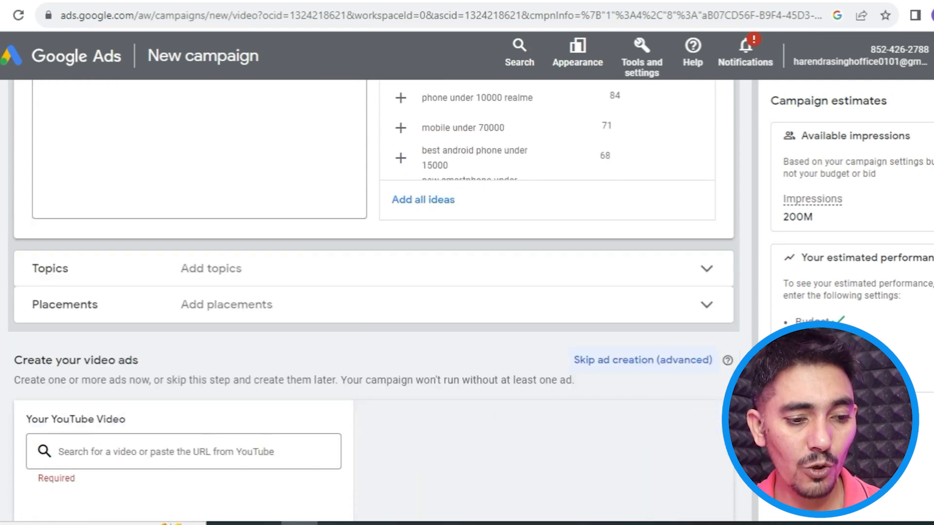
{"action": "left_click", "coordinate": [356, 279]}
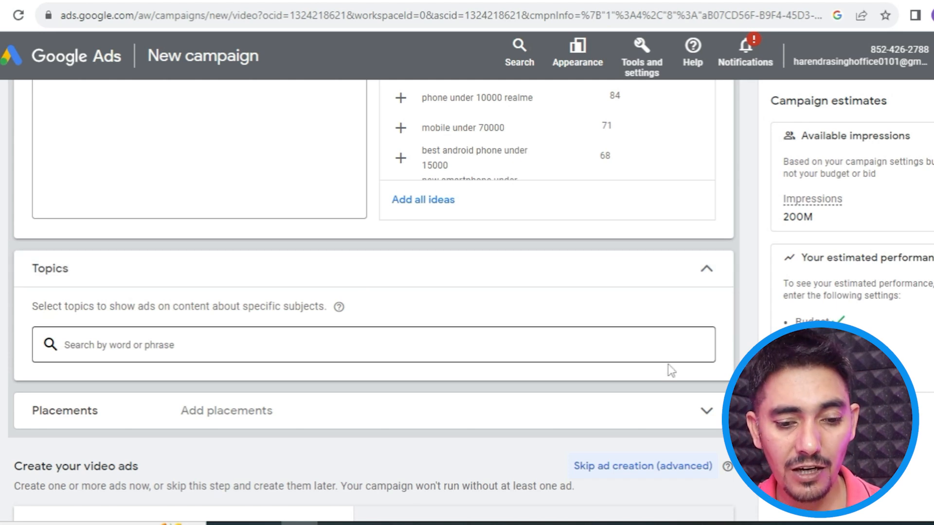
{"action": "scroll", "coordinate": [239, 309], "scroll_direction": "down", "scroll_amount": 5}
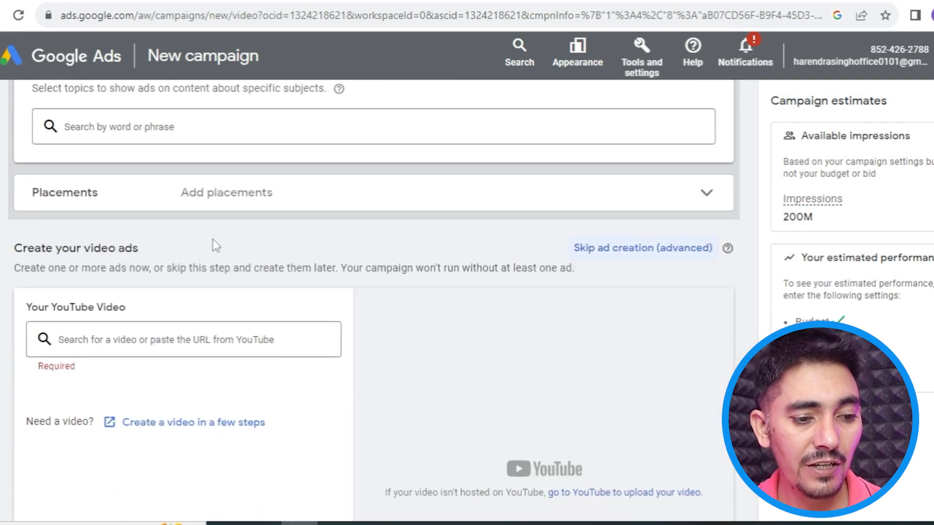
- Expand the placements targeting and search its YouTube channels for "technical guruji"
{"action": "left_click", "coordinate": [209, 198]}
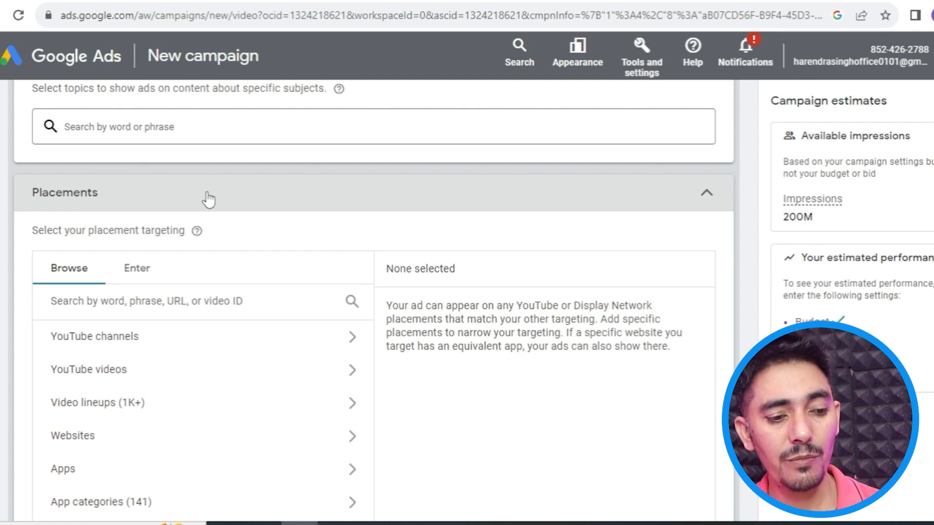
{"action": "left_click", "coordinate": [138, 338]}
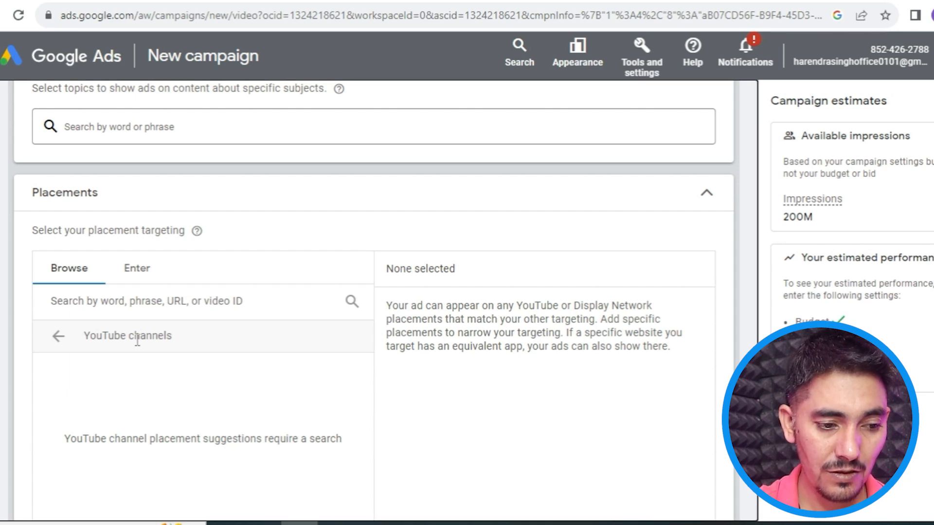
{"action": "left_click", "coordinate": [138, 309]}
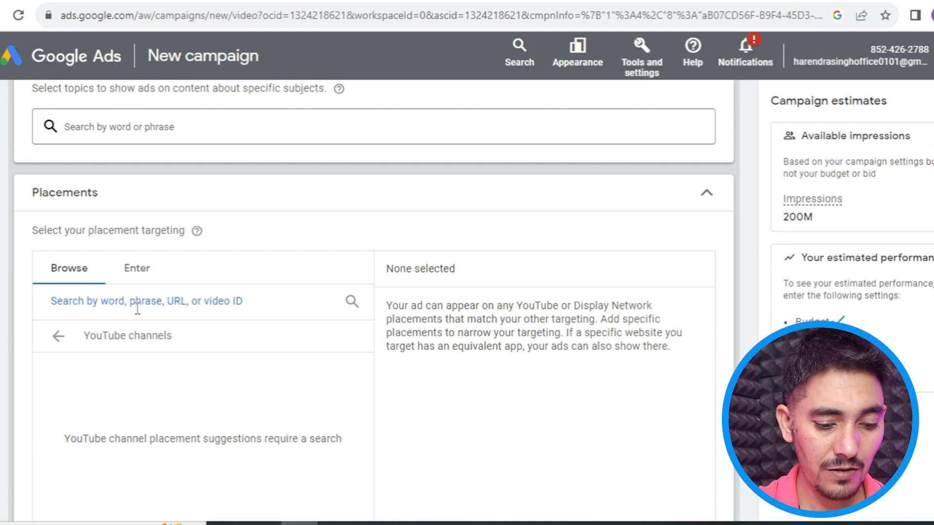
{"action": "type", "text": "technic"}
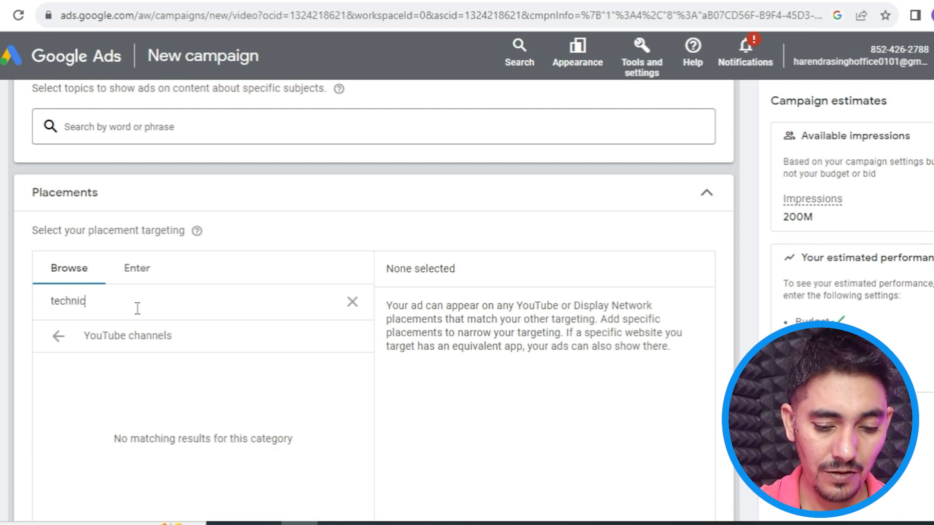
{"action": "type", "text": "al guruj"}
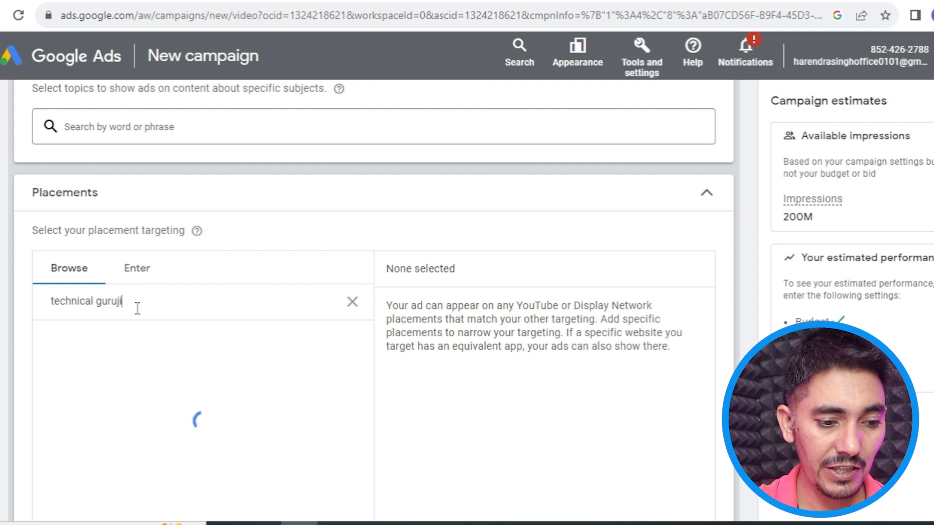
{"action": "type", "text": "i"}
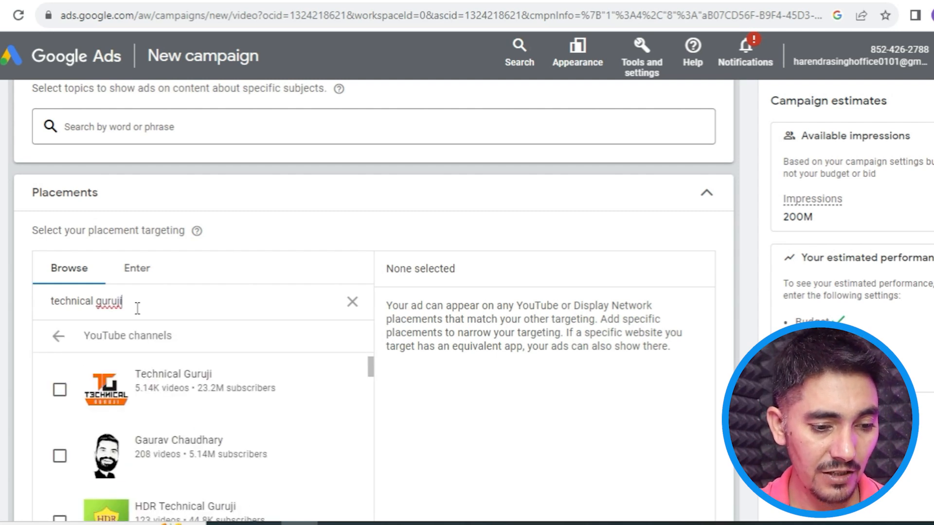
- Add the Technical Guruji channel as a placement and look through the other matching channels
{"action": "left_click", "coordinate": [60, 391]}
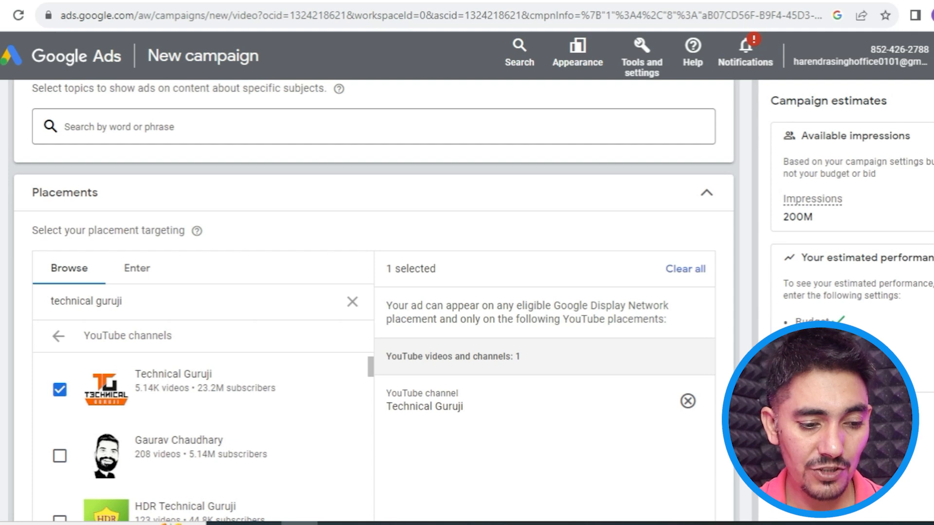
{"action": "scroll", "coordinate": [395, 298], "scroll_direction": "down", "scroll_amount": 2}
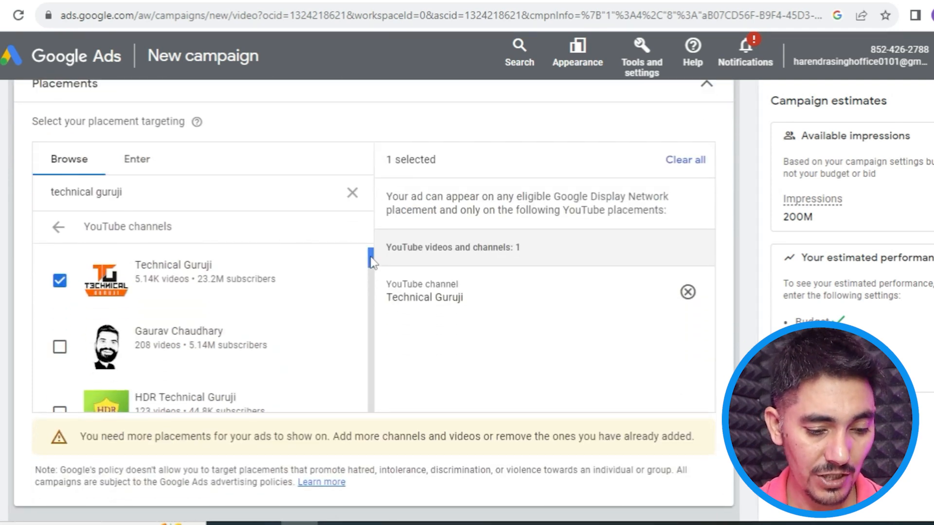
{"action": "left_click_drag", "start_coordinate": [370, 262], "coordinate": [372, 344]}
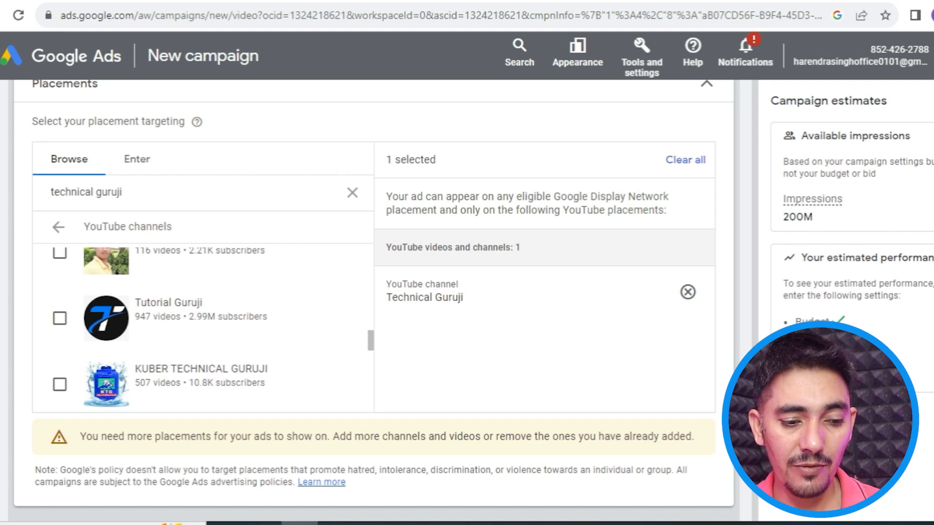
- Copy the URL of the Trakin Tech smartphones under ₹10000 video from YouTube, use it as the Google Ads video and choose the in-feed video ad format
{"action": "scroll", "coordinate": [373, 300], "scroll_direction": "down", "scroll_amount": 10}
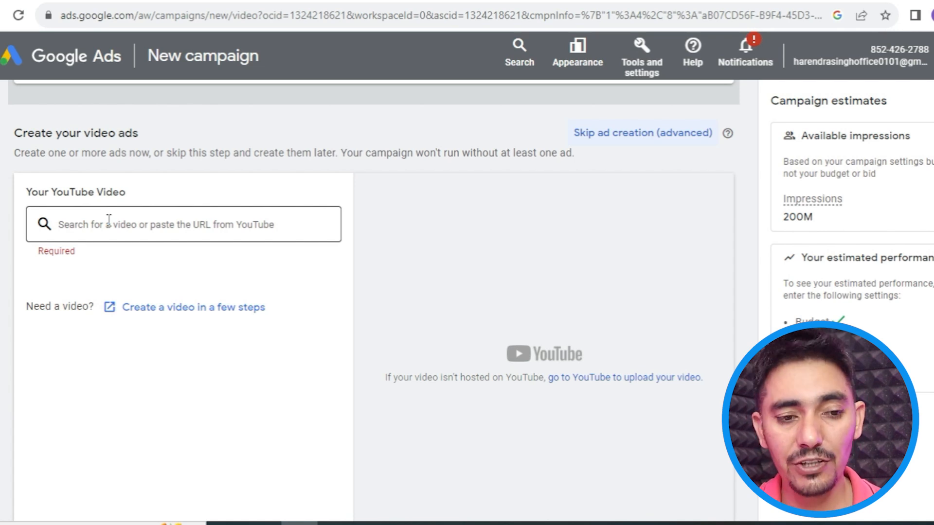
{"action": "left_click", "coordinate": [440, 1]}
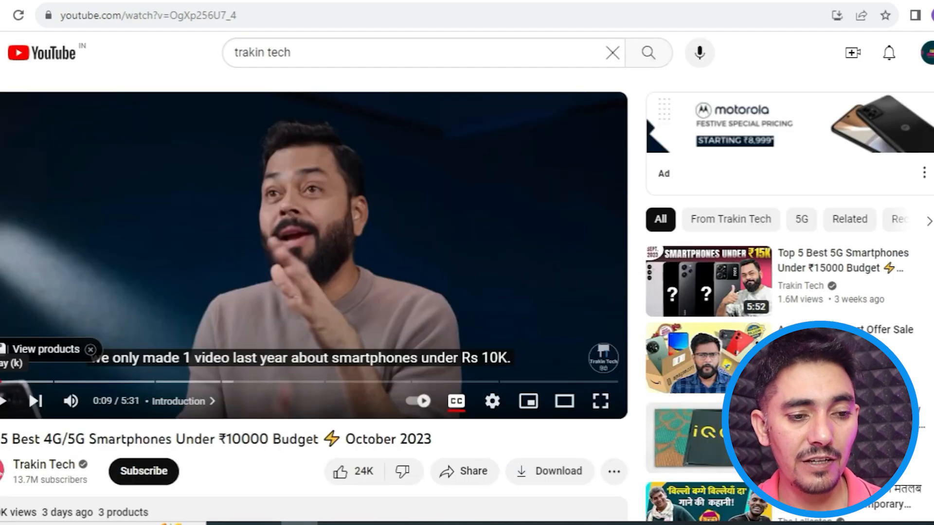
{"action": "left_click", "coordinate": [421, 14]}
{"action": "key", "text": "ctrl+c"}
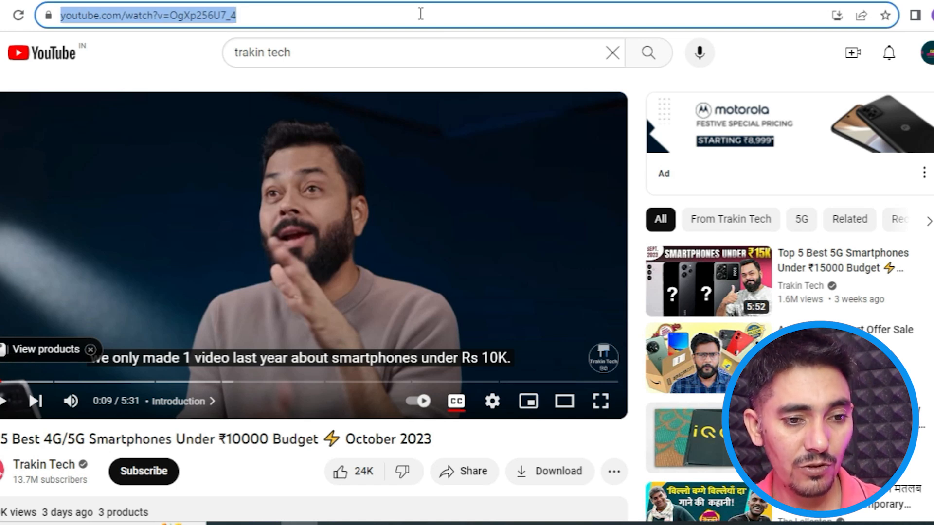
{"action": "left_click", "coordinate": [362, 1]}
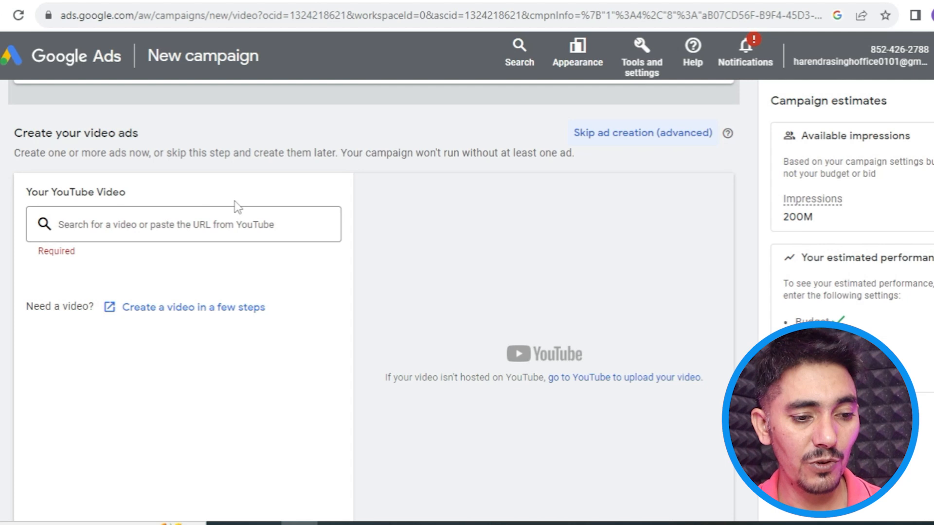
{"action": "left_click", "coordinate": [215, 219]}
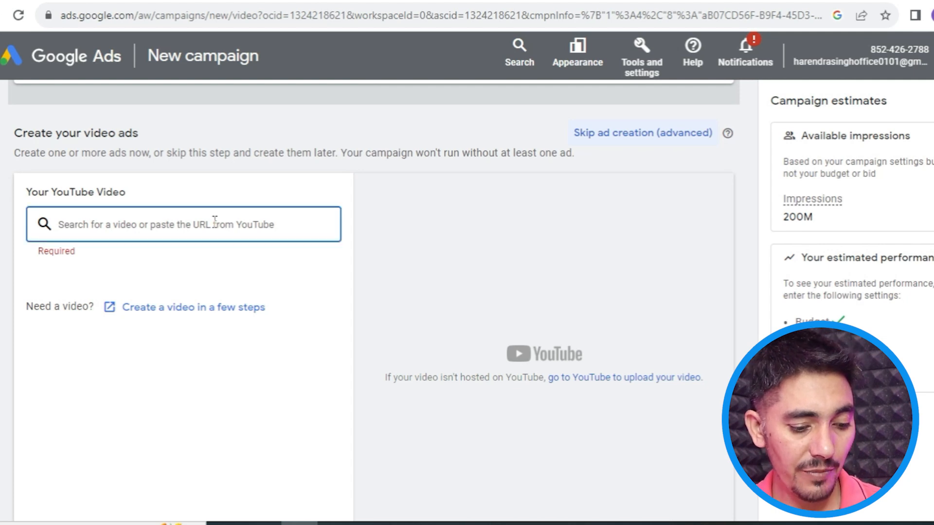
{"action": "key", "text": "ctrl+v"}
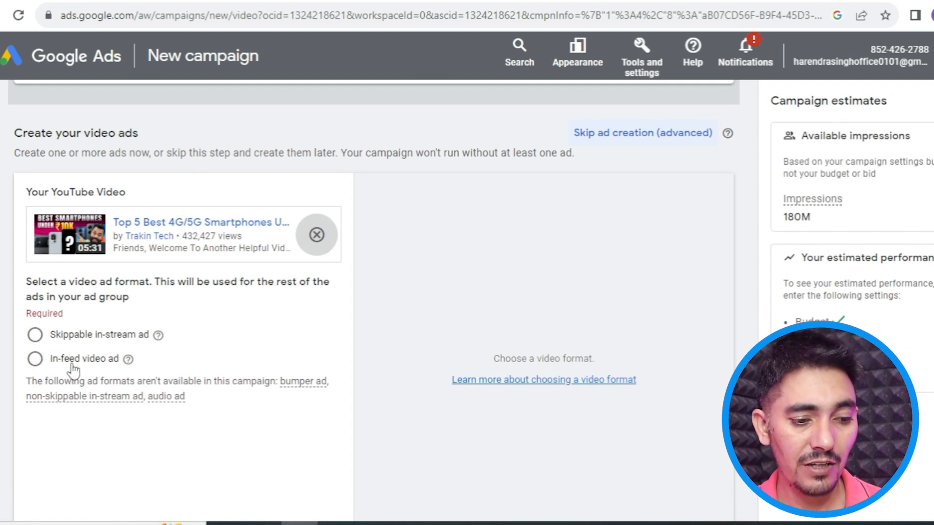
{"action": "left_click", "coordinate": [35, 359]}
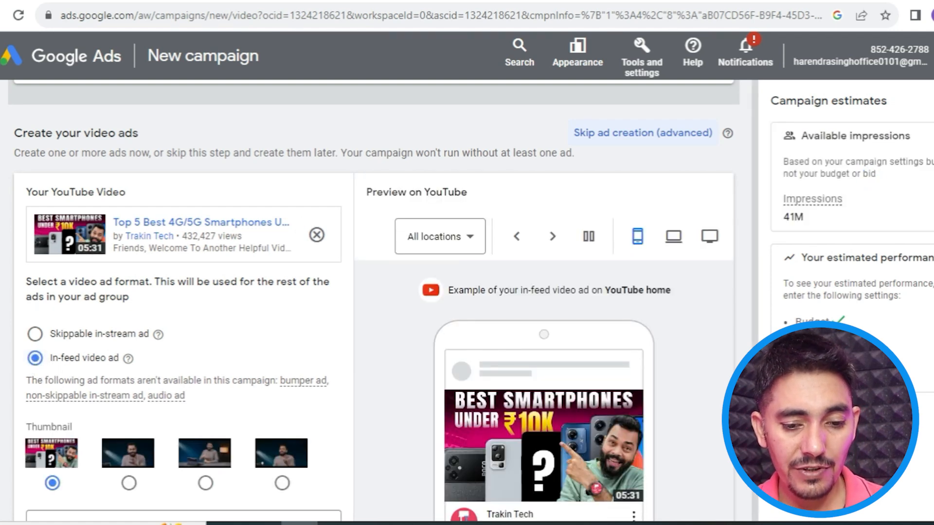
- Enter "Best Smartphones Under 10000" as the headline of the in-feed video ad
{"action": "scroll", "coordinate": [374, 300], "scroll_direction": "down", "scroll_amount": 6}
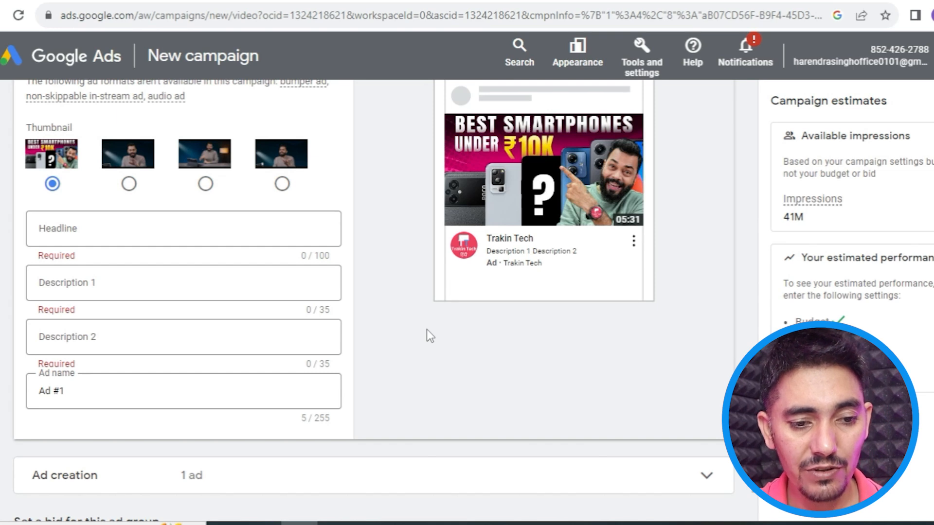
{"action": "left_click", "coordinate": [212, 232]}
{"action": "type", "text": "B"}
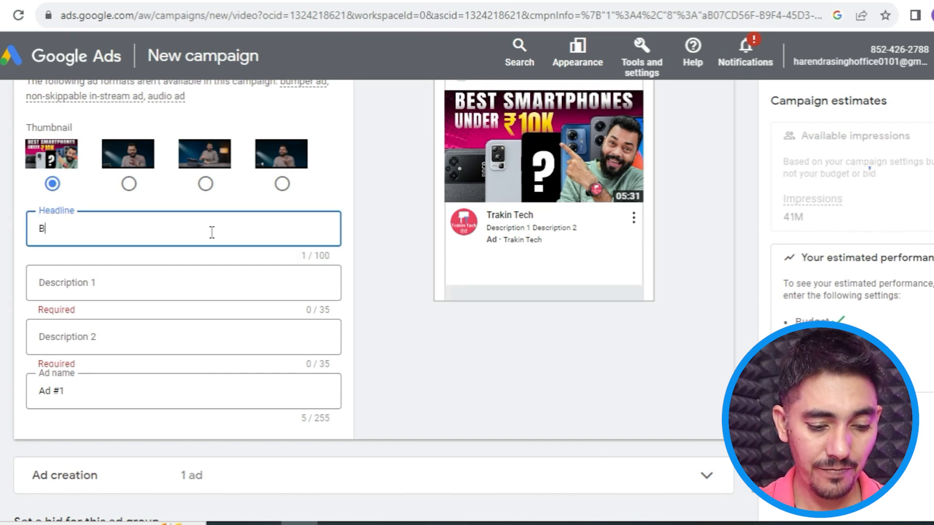
{"action": "type", "text": "est S"}
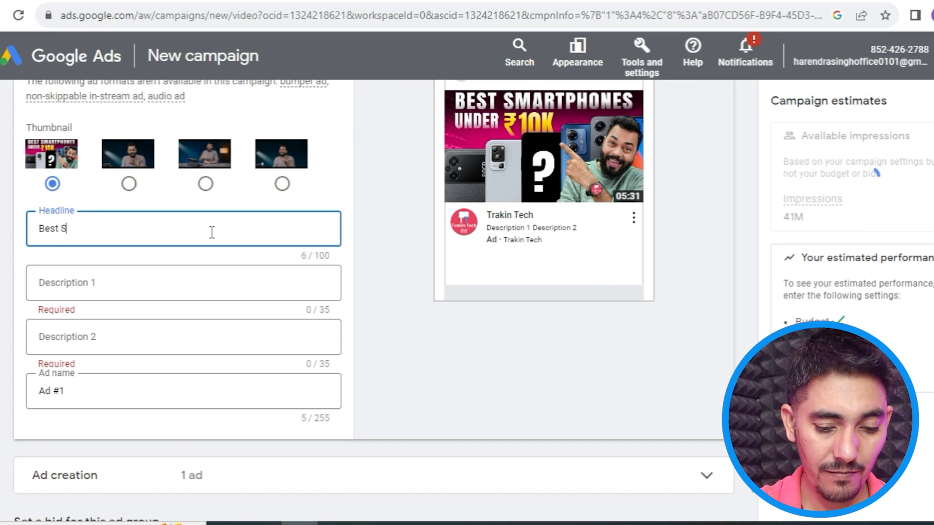
{"action": "type", "text": "mart"}
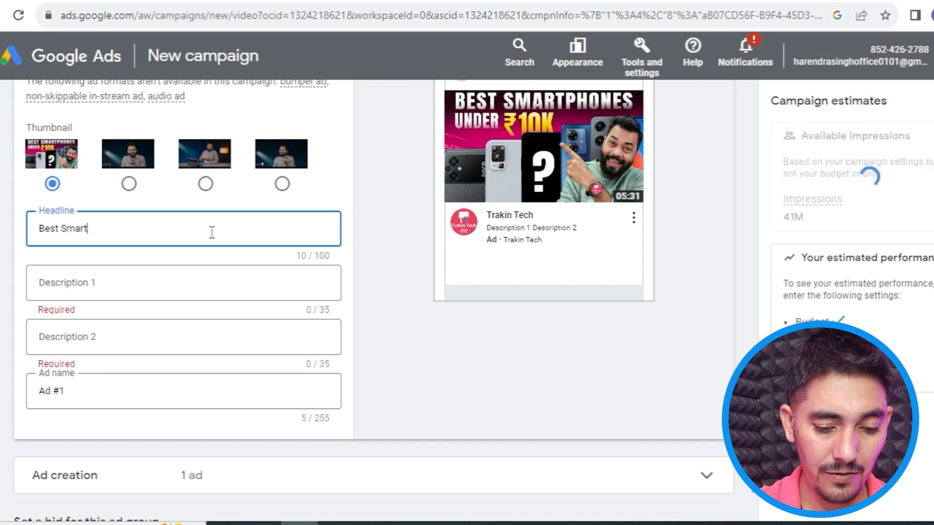
{"action": "type", "text": "phones "}
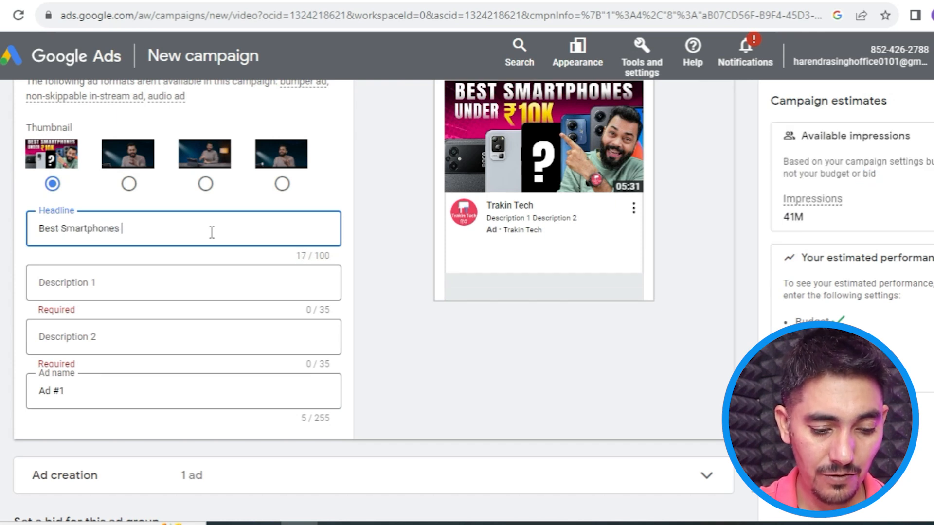
{"action": "type", "text": "Under 100"}
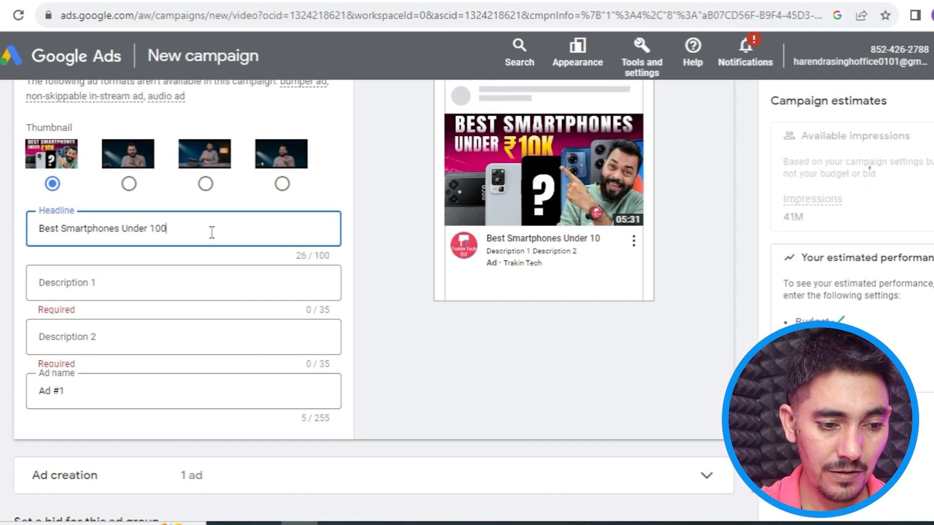
{"action": "type", "text": "00"}
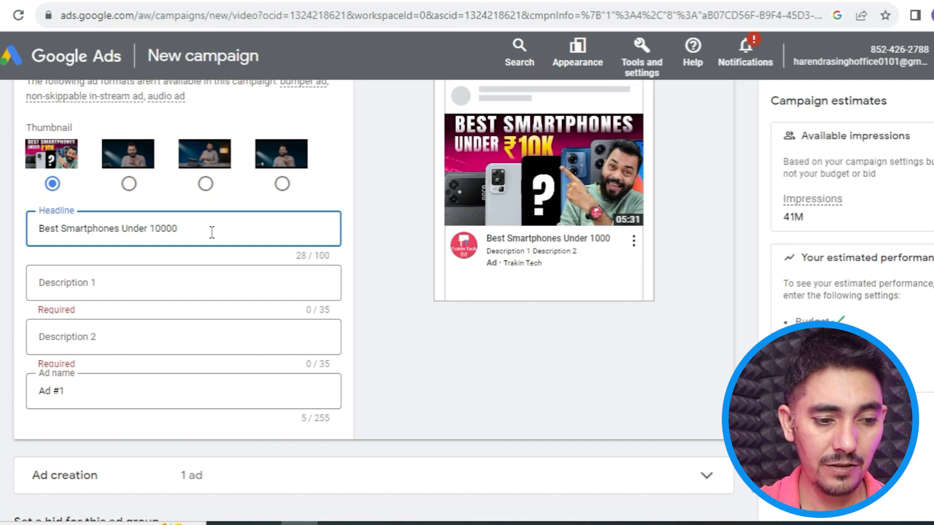
- Copy the headline text "Best Smartphones Under 10000" into the ad's Description 1
{"action": "left_click", "coordinate": [89, 285]}
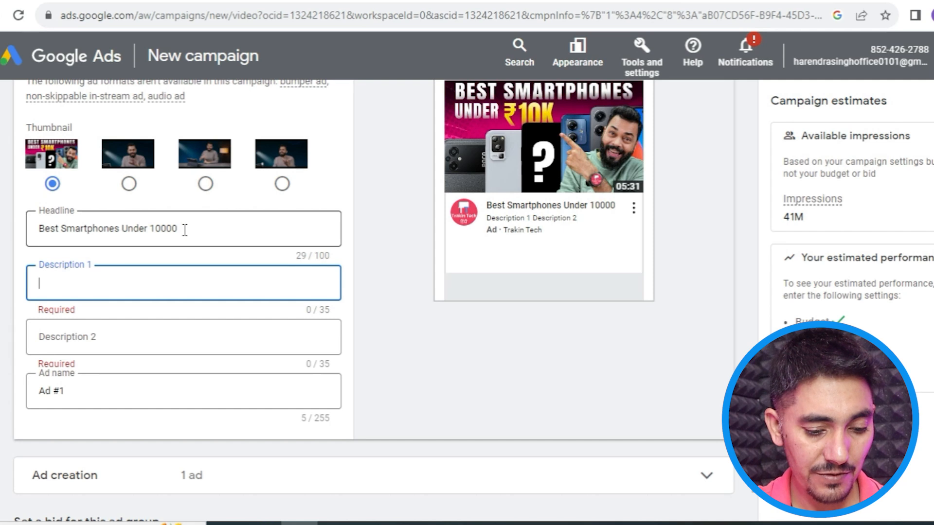
{"action": "left_click_drag", "start_coordinate": [184, 229], "coordinate": [31, 237]}
{"action": "key", "text": "ctrl+c"}
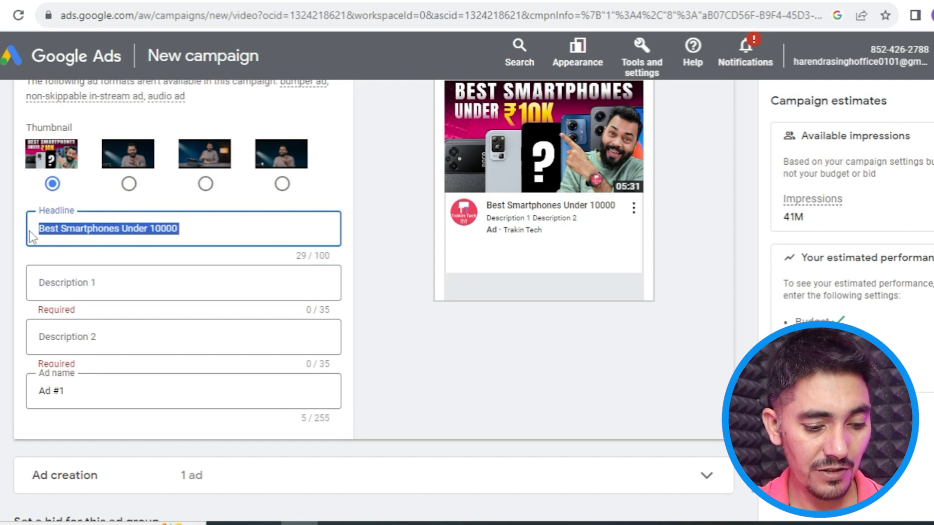
{"action": "left_click", "coordinate": [53, 276]}
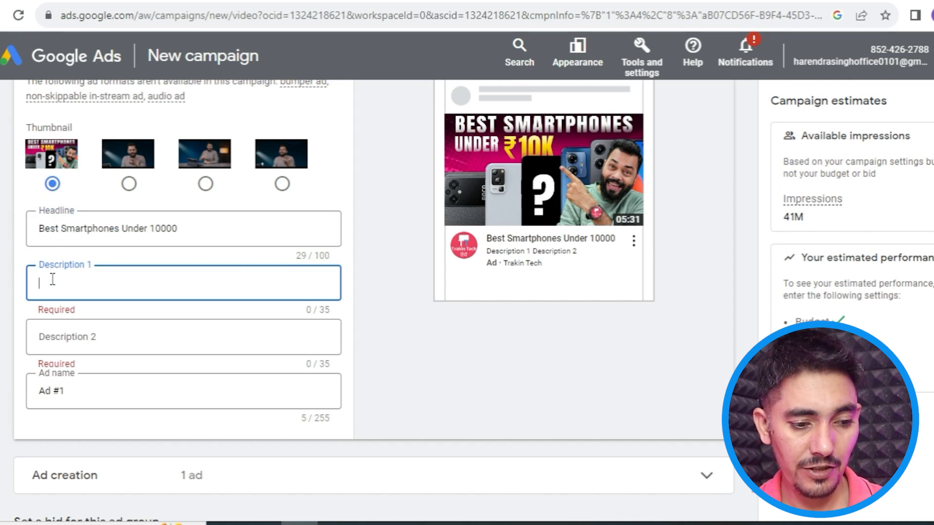
{"action": "key", "text": "ctrl+v"}
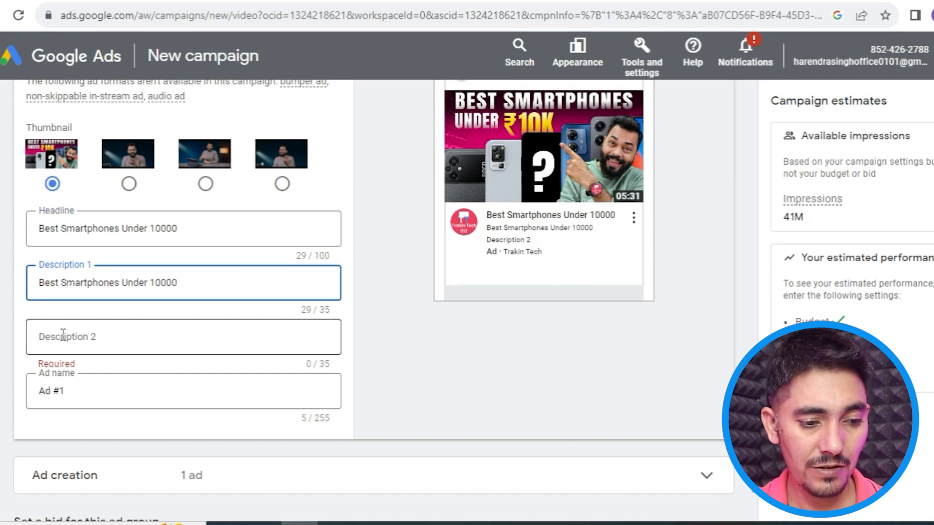
- Enter "In october 2023" as the ad's Description 2
{"action": "left_click", "coordinate": [62, 334]}
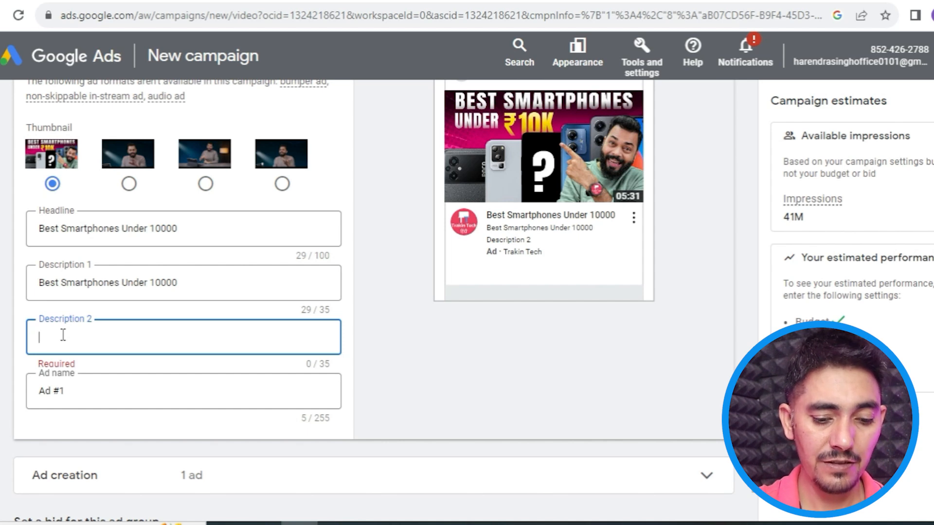
{"action": "type", "text": "In "}
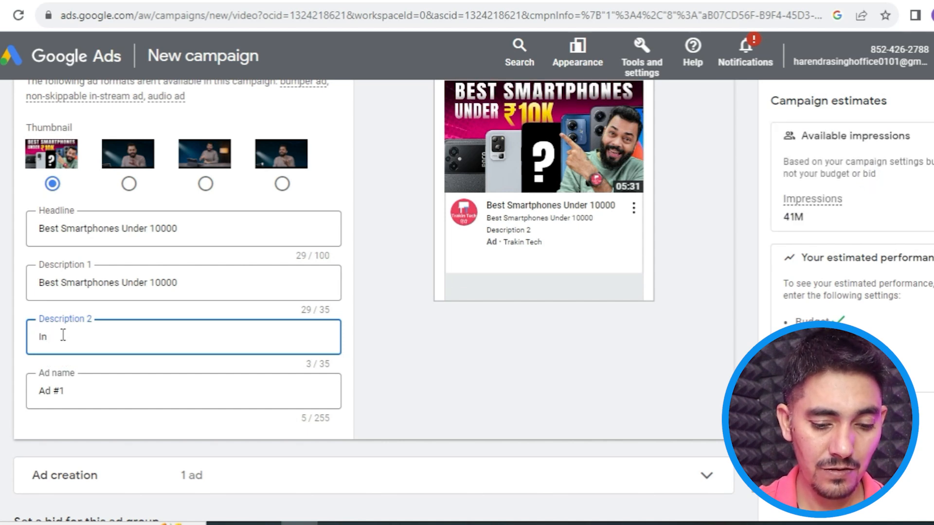
{"action": "type", "text": "oct"}
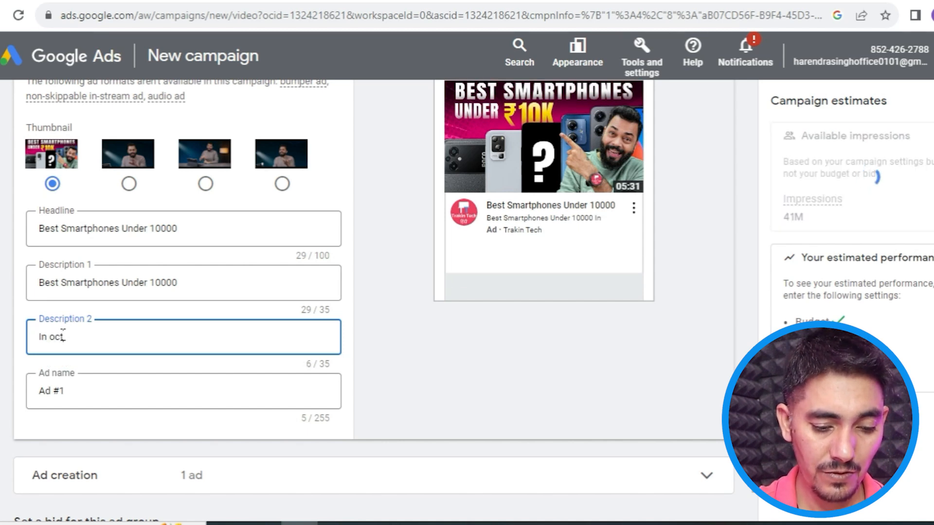
{"action": "type", "text": "ober "}
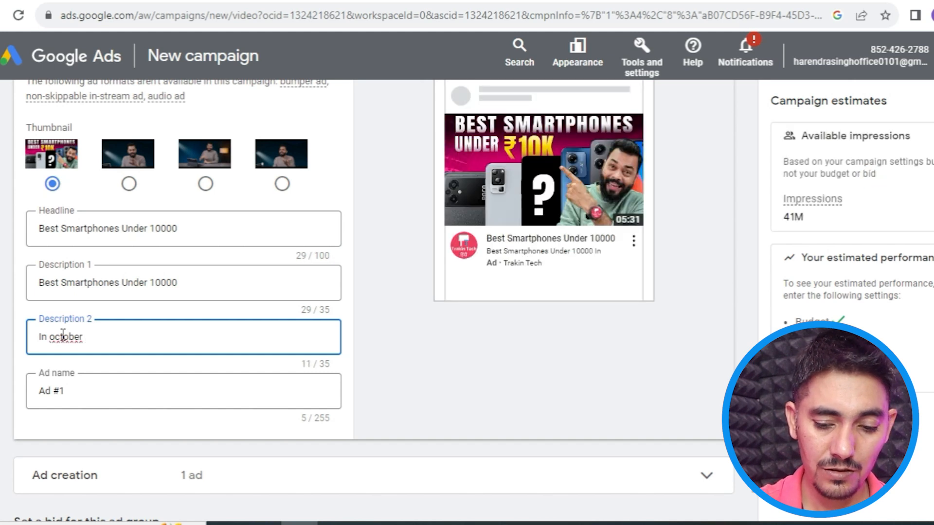
{"action": "type", "text": "2023"}
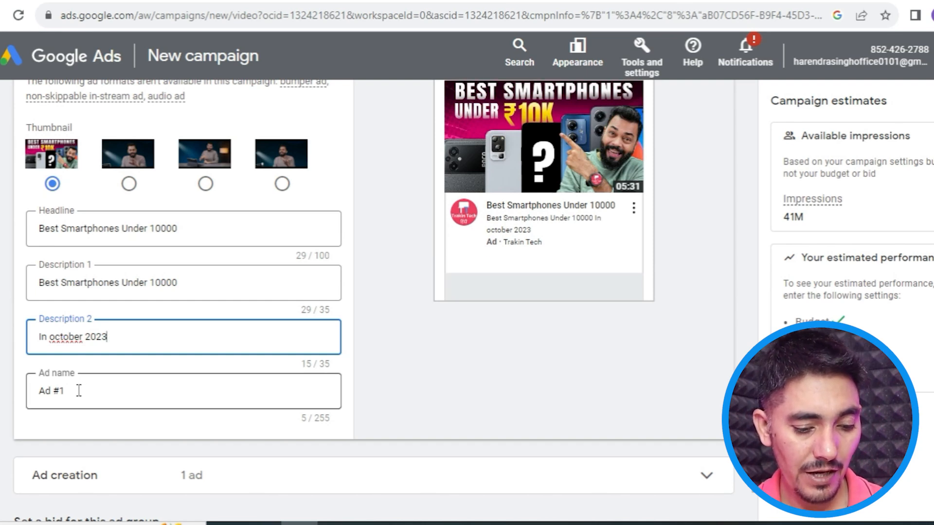
- Replace the default ad name with "Video AD 1"
{"action": "left_click_drag", "start_coordinate": [78, 391], "coordinate": [29, 394]}
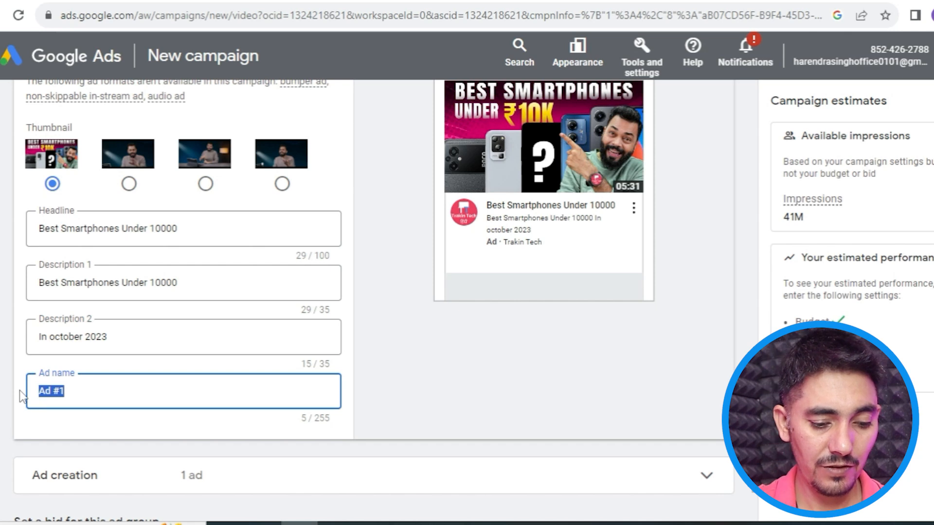
{"action": "type", "text": "Vi"}
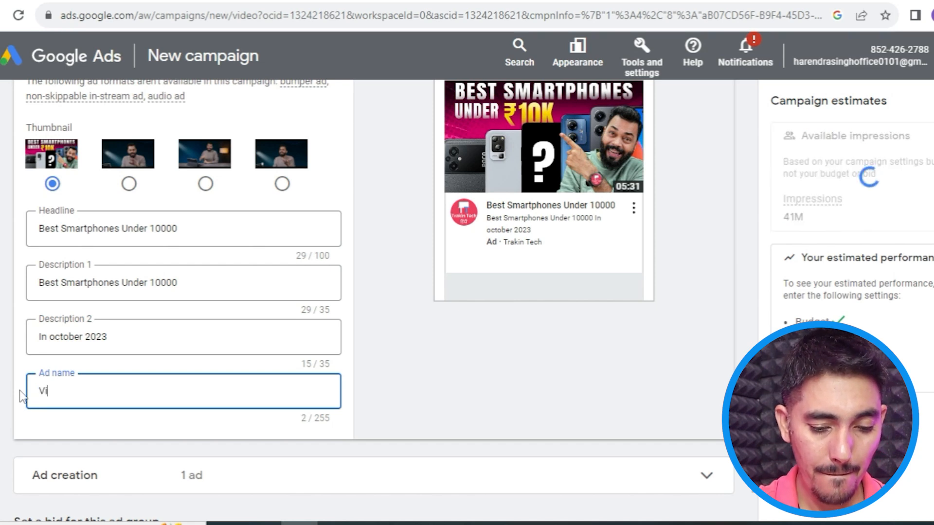
{"action": "type", "text": "deo AD 1"}
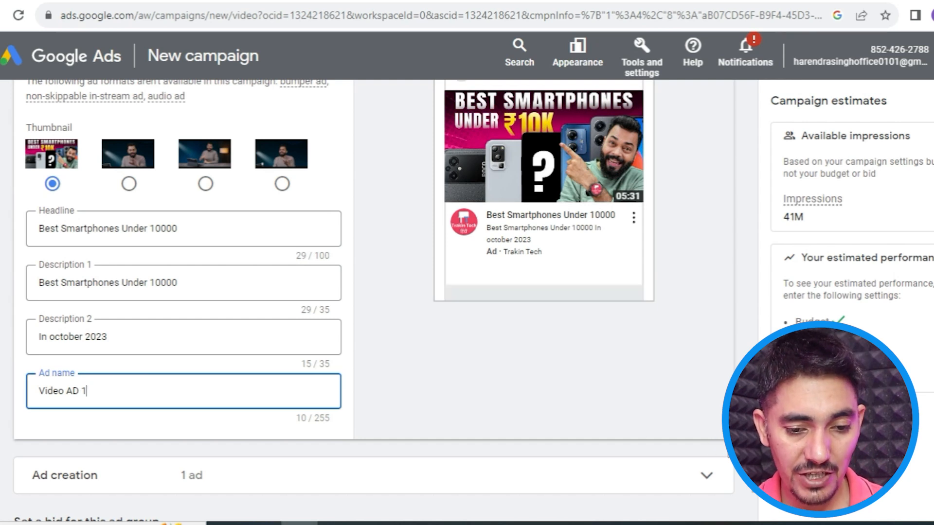
- Set the ad group's maximum CPV bid to ₹0.25
{"action": "scroll", "coordinate": [370, 292], "scroll_direction": "down", "scroll_amount": 6}
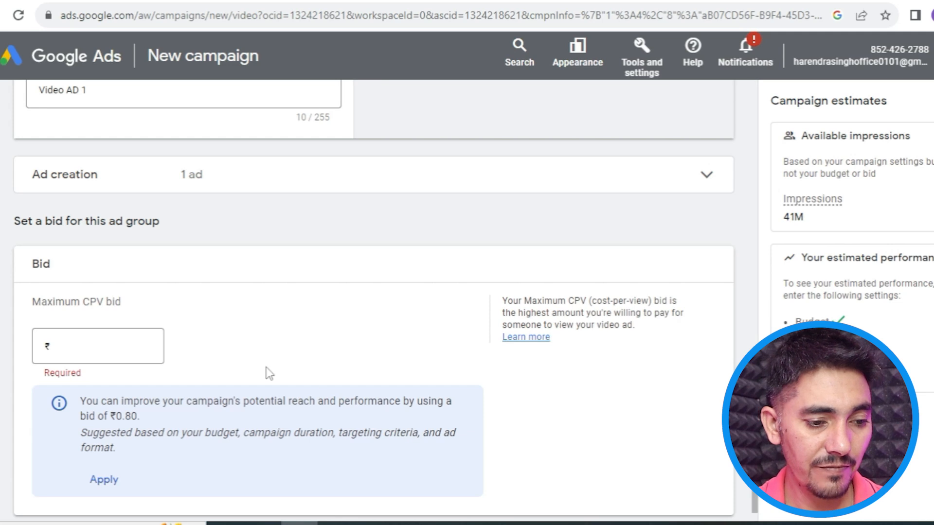
{"action": "left_click", "coordinate": [138, 348]}
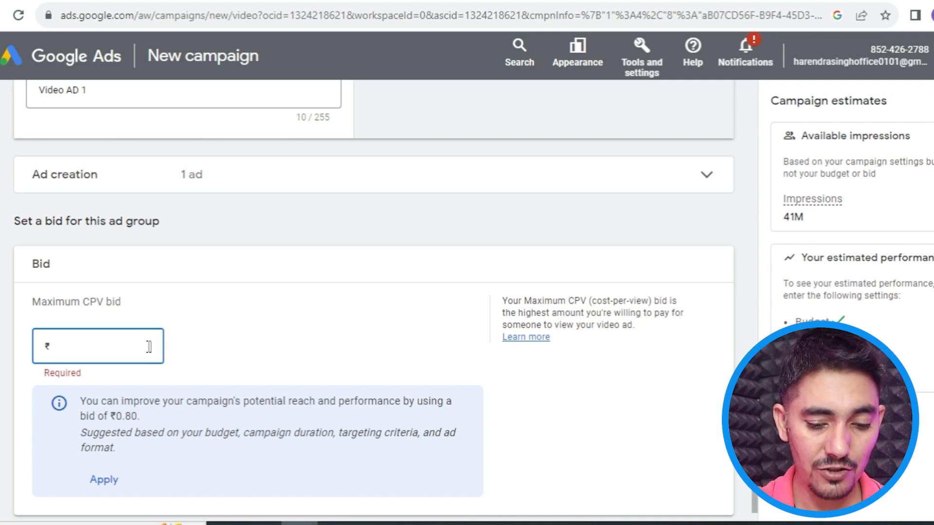
{"action": "type", "text": "0.0"}
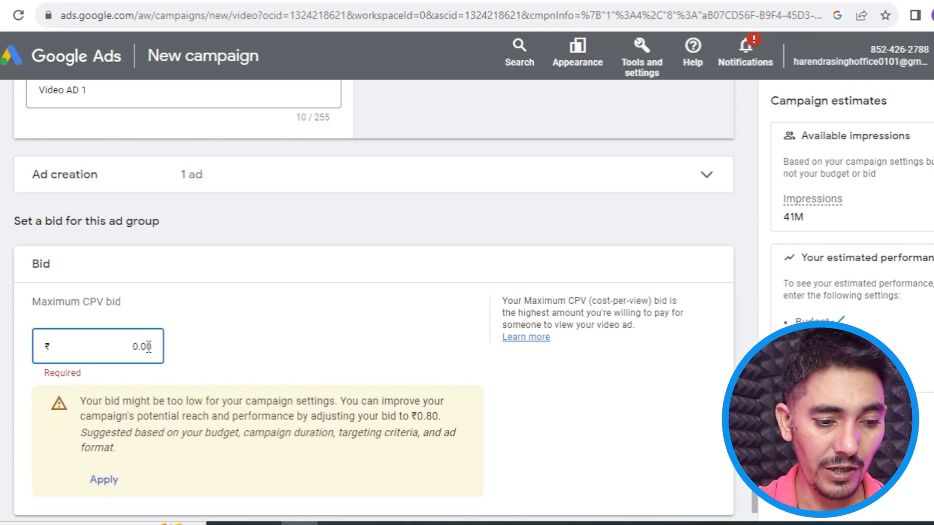
{"action": "type", "text": "25"}
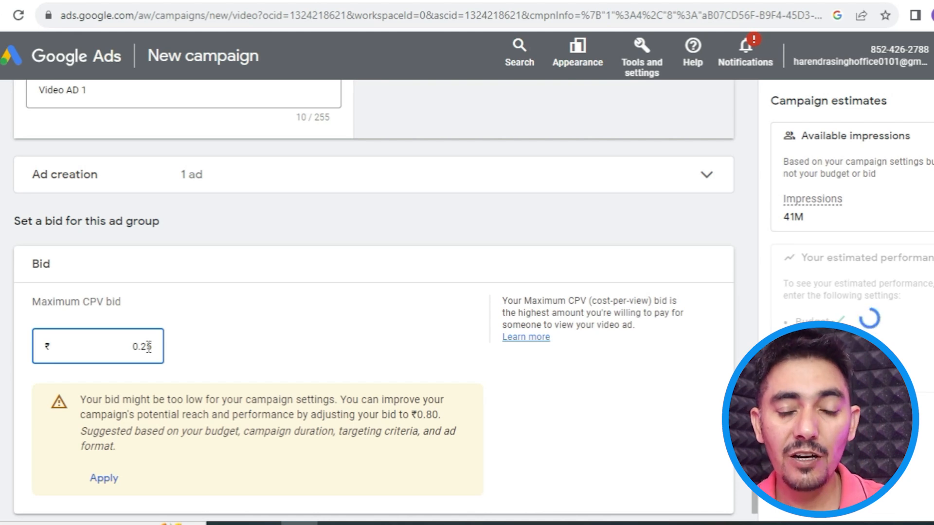